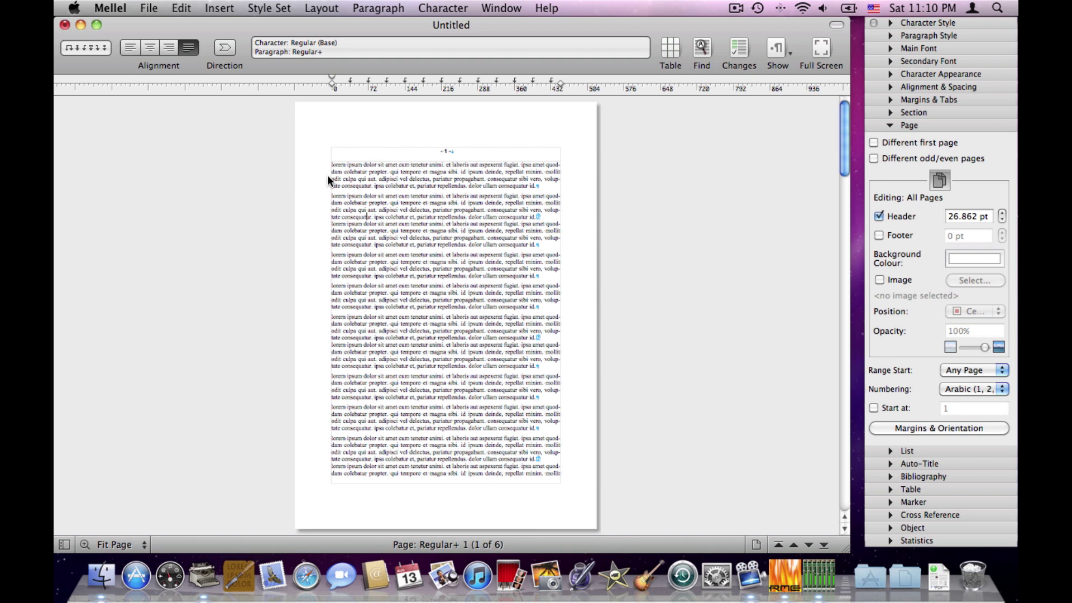
Step: Close the modified document without saving and create a new blank document
key("super+w")
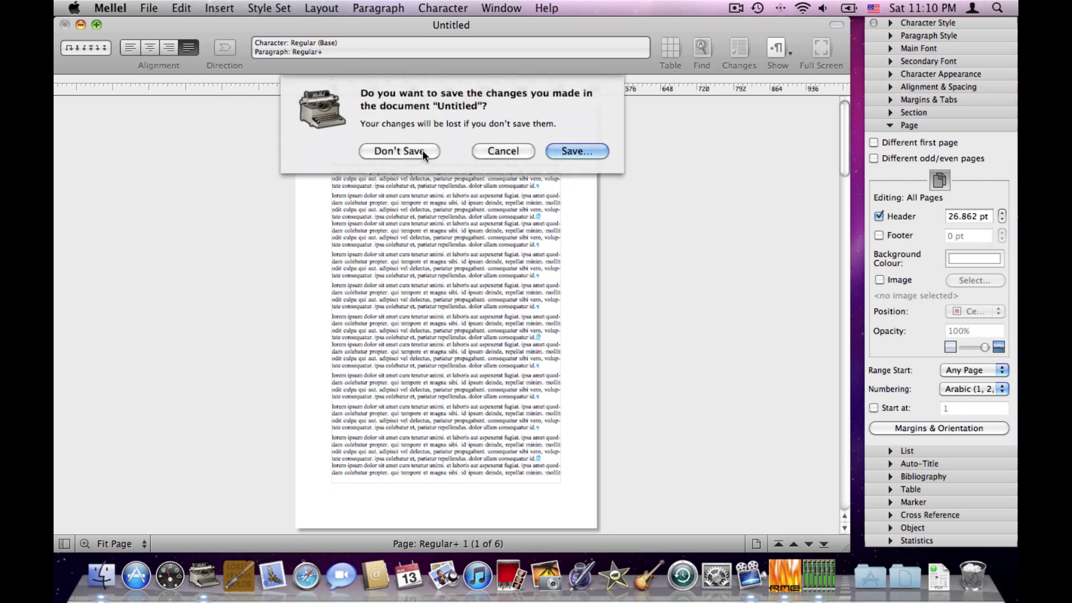
left_click(422, 150)
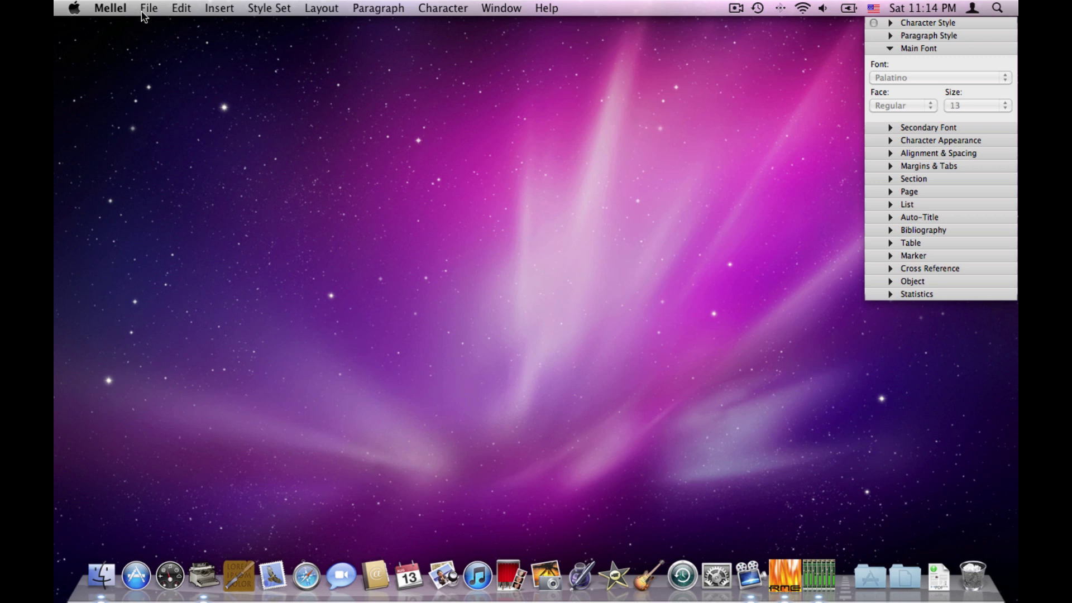
left_click(148, 8)
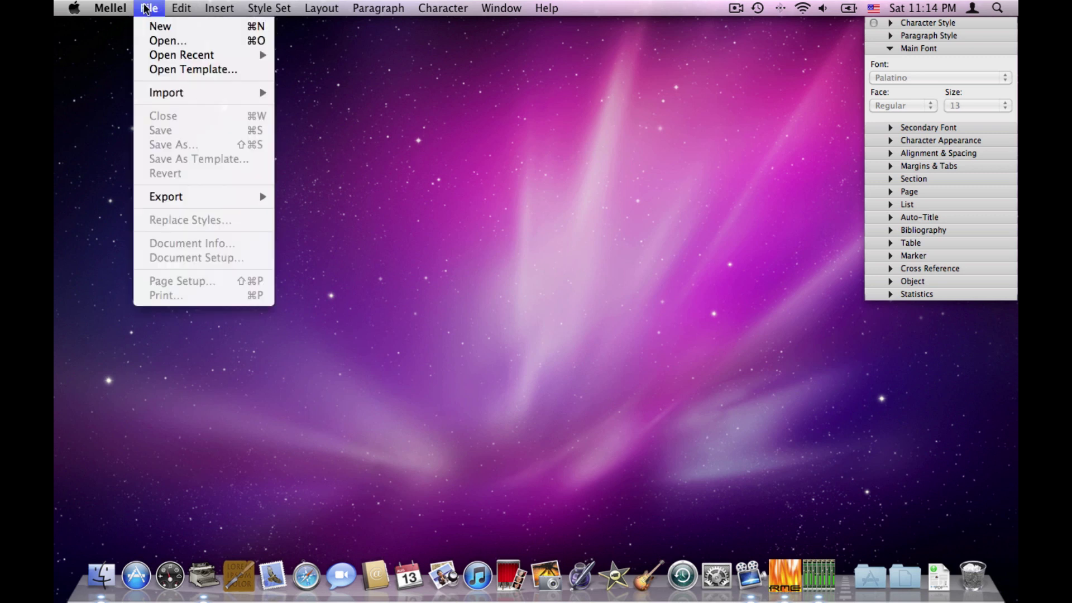
left_click(155, 23)
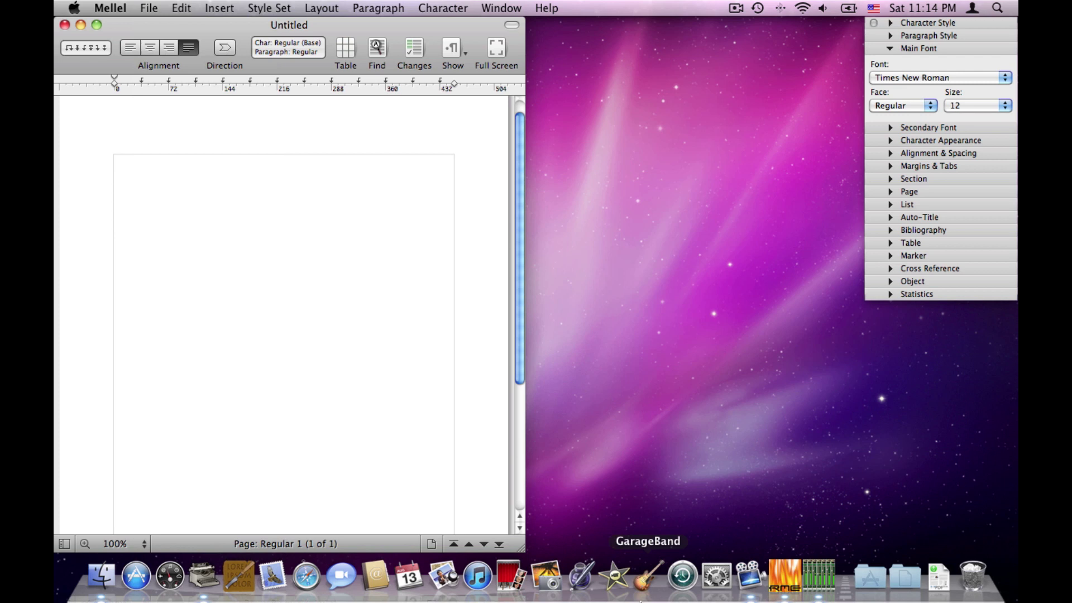
Step: Widen the new document window and set the zoom to Fit Width
left_click_drag(521, 548, 872, 546)
left_click(131, 539)
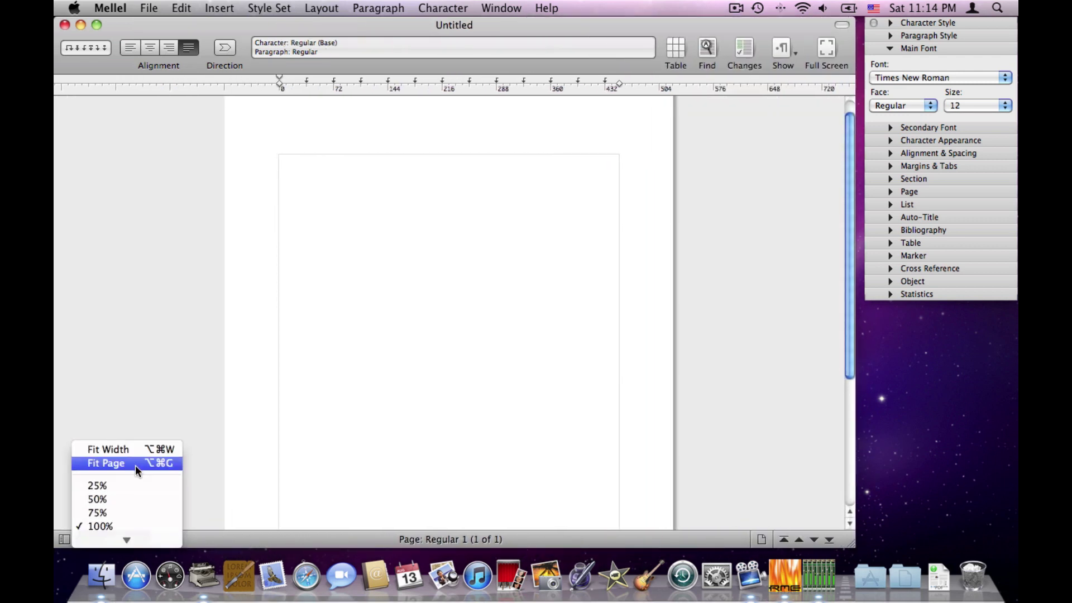
left_click(158, 450)
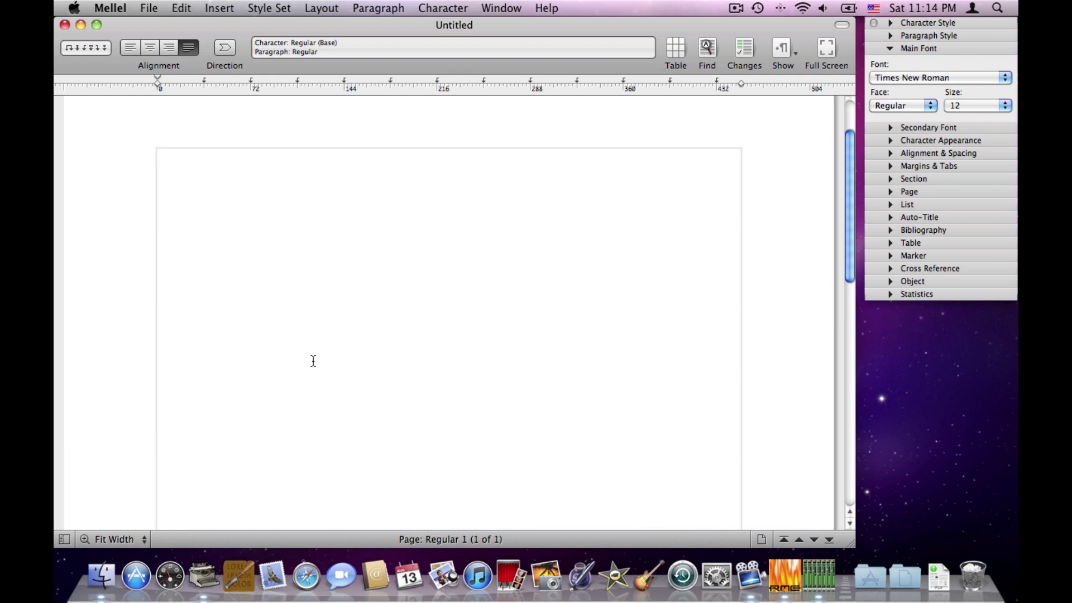
scroll(313, 360, "up", 2)
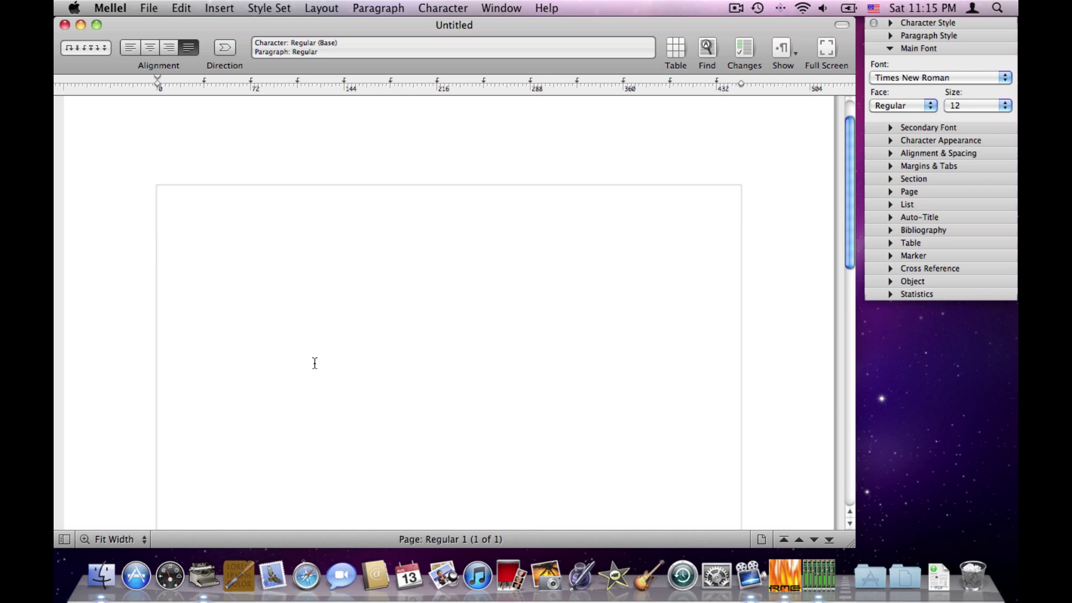
Step: Type 'Heading 1' and paste four lorem ipsum paragraphs below it
type("Heading 1")
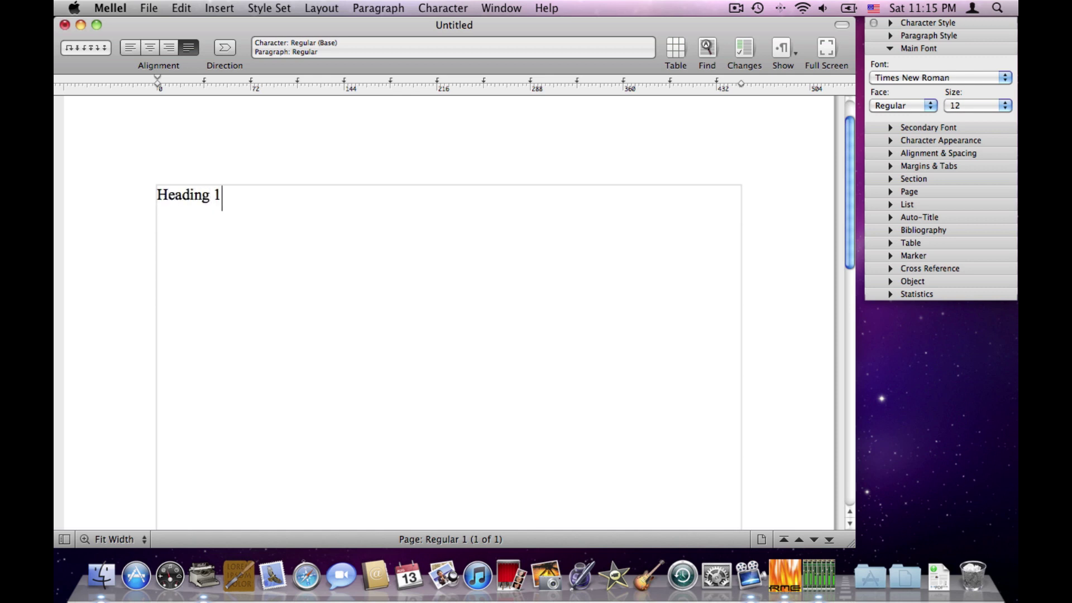
key("Return")
type("lorem ipsum dolor sit amet cum tenetur animi. et laboris aut aspexerat fugiat. ipsa amet quoddam colebatur propter. qui tempore et magna sibi. id ipsum deinde, repellat minim. mollit odit culpa qui aut. adipisci vel delectus, pariatur propagabant. consequatur sibi vero, voluptate consequatur. ipsa colebatur et, pariatur repellendus. dolor ullam consequatur id. lorem ipsum dolor sit amet cum tenetur animi. et laboris aut aspexerat fugiat. ipsa amet quoddam colebatur propter. qui tempore et magna sibi. id ipsum deinde, repellat minim. mollit odit culpa qui aut. adipisci vel delectus, pariatur propagabant. consequatur sibi vero, voluptate consequatur. ipsa colebatur et, pariatur repellendus. dolor ullam consequatur id. lorem ipsum dolor sit amet cum tenetur animi. et laboris aut aspexerat fugiat. ipsa amet quoddam colebatur propter. qui tempore et magna sibi. id ipsum deinde, repellat minim. mollit odit culpa qui aut. adipisci vel delectus, pariatur propagabant. consequatur sibi vero, voluptate consequatur. ipsa colebatur et, pariatur repellendus. dolor ullam consequatur id. lorem ipsum dolor sit amet cum tenetur animi. et laboris aut aspexerat fugiat. ipsa amet quoddam colebatur propter. qui tempore et magna sibi. id ipsum deinde, repellat minim. mollit odit culpa qui aut. adipisci vel delectus, pariatur propagabant. consequatur sibi vero, voluptate consequatur. ipsa colebatur et, pariatur repellendus. dolor ullam consequatur id.")
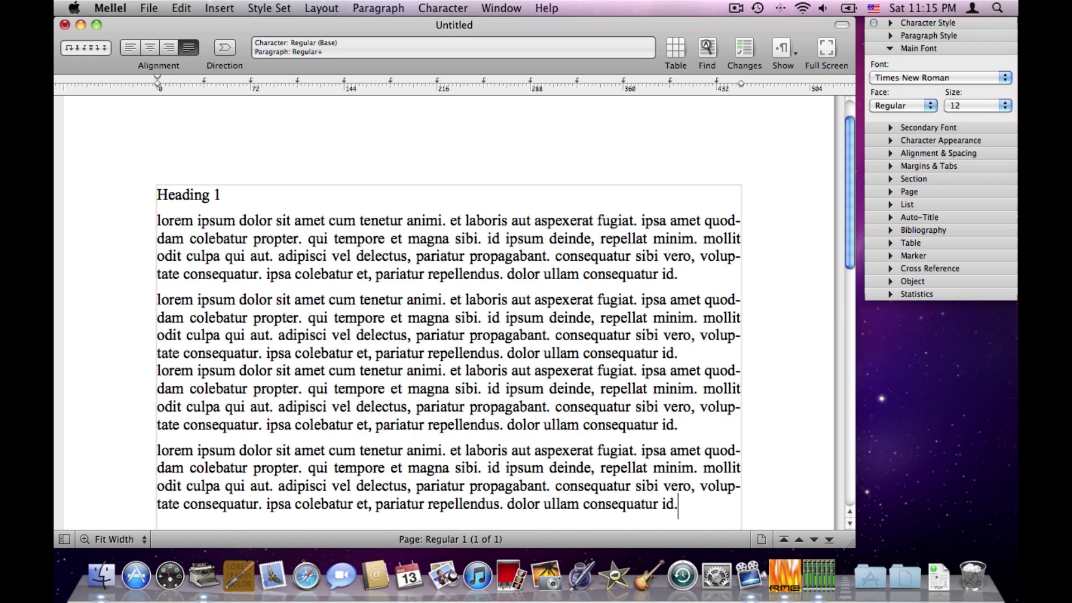
key("Return")
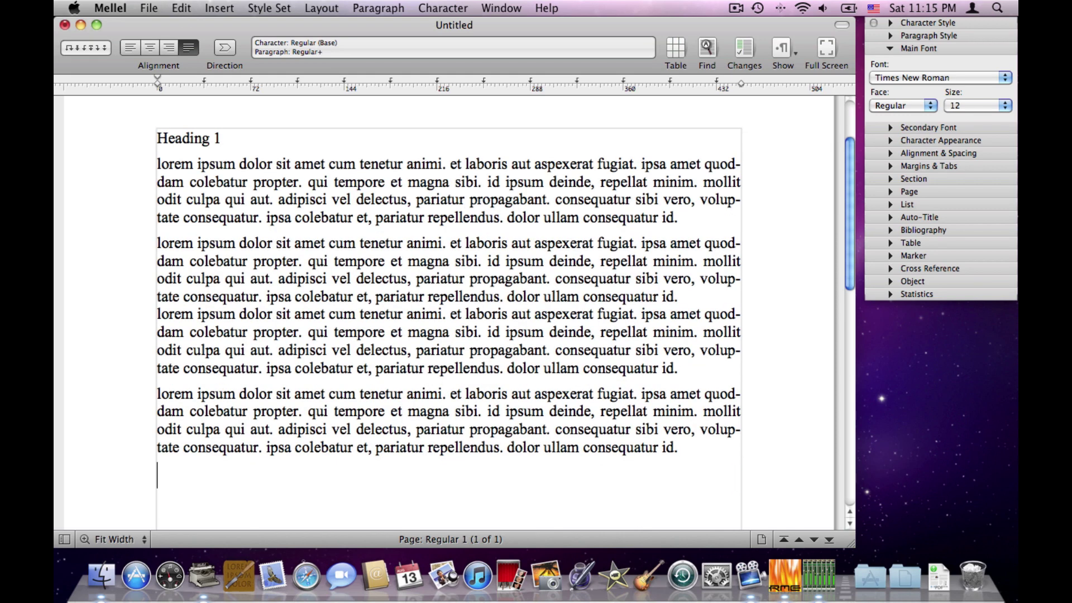
Step: Add 'Heading 2' followed by four pasted lorem ipsum paragraphs
type("Heading 2")
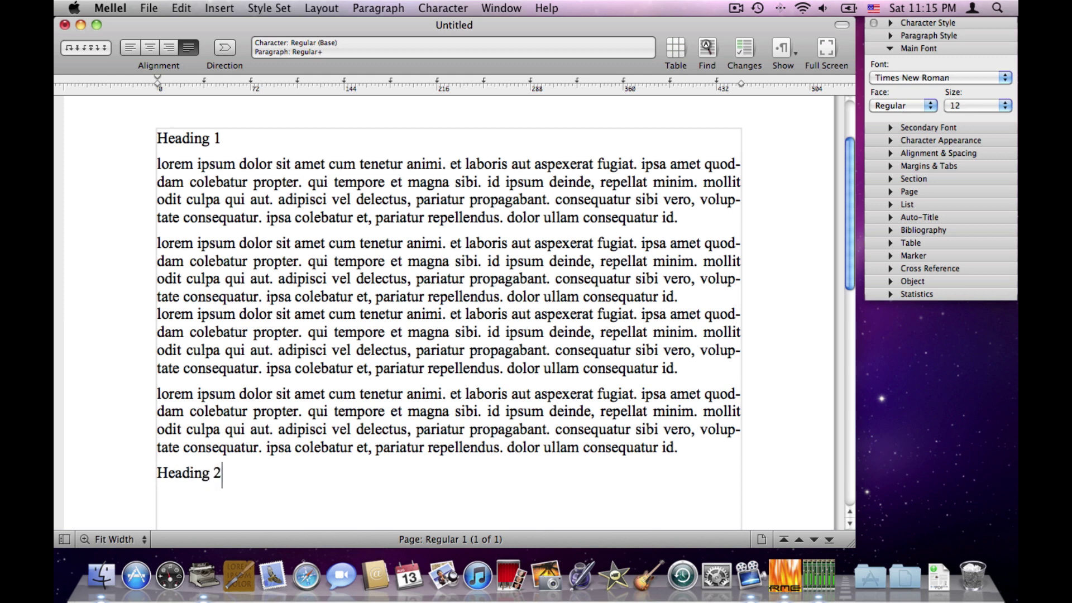
key("Return")
type("lorem ipsum dolor sit amet cum tenetur animi. et laboris aut aspexerat fugiat. ipsa amet quoddam colebatur propter. qui tempore et magna sibi. id ipsum deinde, repellat minim. mollit odit culpa qui aut. adipisci vel delectus, pariatur propagabant. consequatur sibi vero, voluptate consequatur. ipsa colebatur et, pariatur repellendus. dolor ullam consequatur id. lorem ipsum dolor sit amet cum tenetur animi. et laboris aut aspexerat fugiat. ipsa amet quoddam colebatur propter. qui tempore et magna sibi. id ipsum deinde, repellat minim. mollit odit culpa qui aut. adipisci vel delectus, pariatur propagabant. consequatur sibi vero, voluptate consequatur. ipsa colebatur et, pariatur repellendus. dolor ullam consequatur id. lorem ipsum dolor sit amet cum tenetur animi. et laboris aut aspexerat fugiat. ipsa amet quoddam colebatur propter. qui tempore et magna sibi. id ipsum deinde, repellat minim. mollit odit culpa qui aut. adipisci vel delectus, pariatur propagabant. consequatur sibi vero, voluptate consequatur. ipsa colebatur et, pariatur repellendus. dolor ullam consequatur id. lorem ipsum dolor sit amet cum tenetur animi. et laboris aut aspexerat fugiat. ipsa amet quoddam colebatur propter. qui tempore et magna sibi. id ipsum deinde, repellat minim. mollit odit culpa qui aut. adipisci vel delectus, pariatur propagabant. consequatur sibi vero, voluptate consequatur. ipsa colebatur et, pariatur repellendus. dolor ullam consequatur id.")
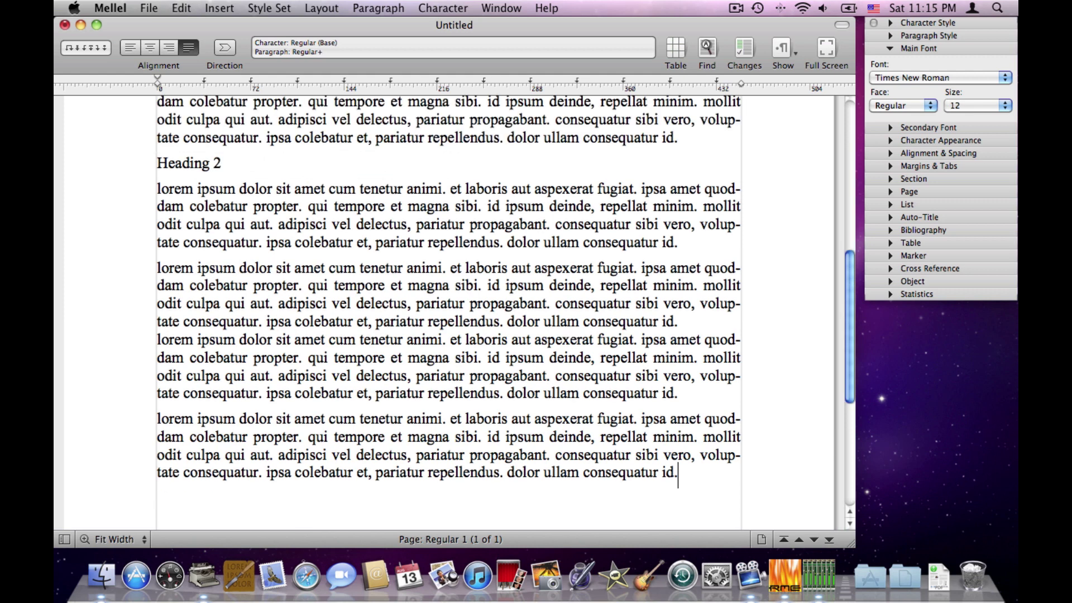
key("Return")
Step: Add 'Heading 3' with pasted lorem ipsum paragraphs beneath it
type("Heading 3")
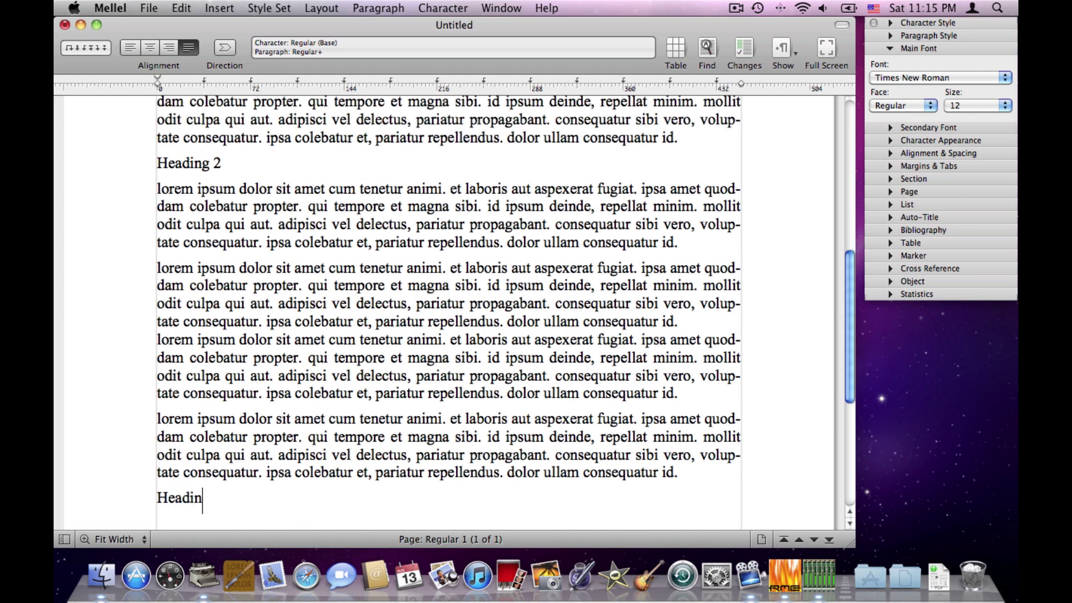
key("Return")
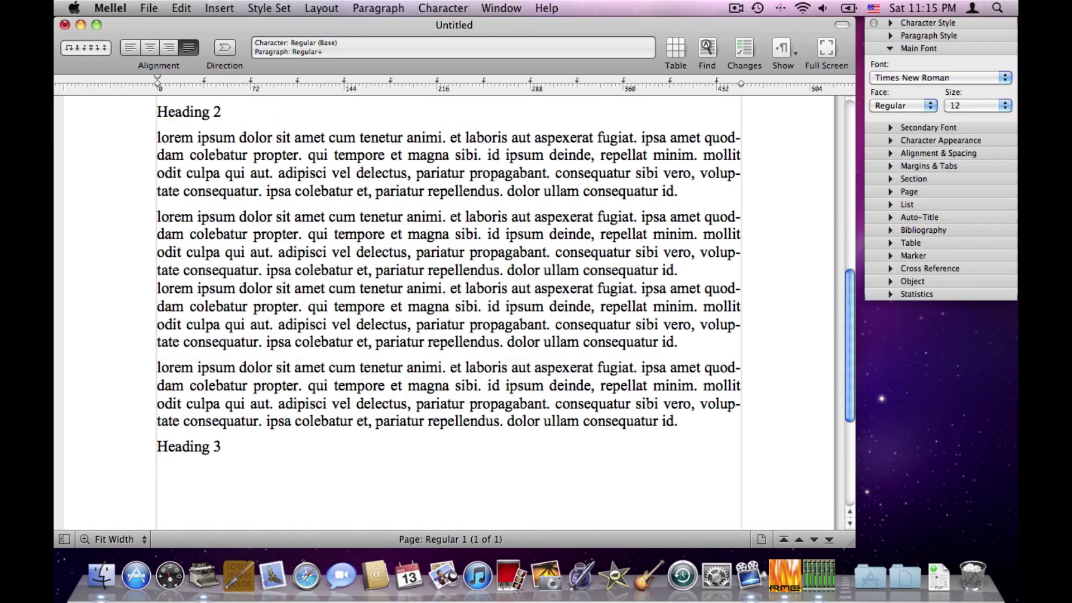
type("lorem ipsum dolor sit amet cum tenetur animi. et laboris aut aspexerat fugiat. ipsa amet quoddam colebatur propter. qui tempore et magna sibi. id ipsum deinde, repellat minim. mollit odit culpa qui aut. adipisci vel delectus, pariatur propagabant. consequatur sibi vero, voluptate consequatur. ipsa colebatur et, pariatur repellendus. dolor ullam consequatur id. lorem ipsum dolor sit amet cum tenetur animi. et laboris aut aspexerat fugiat. ipsa amet quoddam colebatur propter. qui tempore et magna sibi. id ipsum deinde, repellat minim. mollit odit culpa qui aut. adipisci vel delectus, pariatur propagabant. consequatur sibi vero, voluptate consequatur. ipsa colebatur et, pariatur repellendus. dolor ullam consequatur id.")
scroll(230, 264, "up", 15)
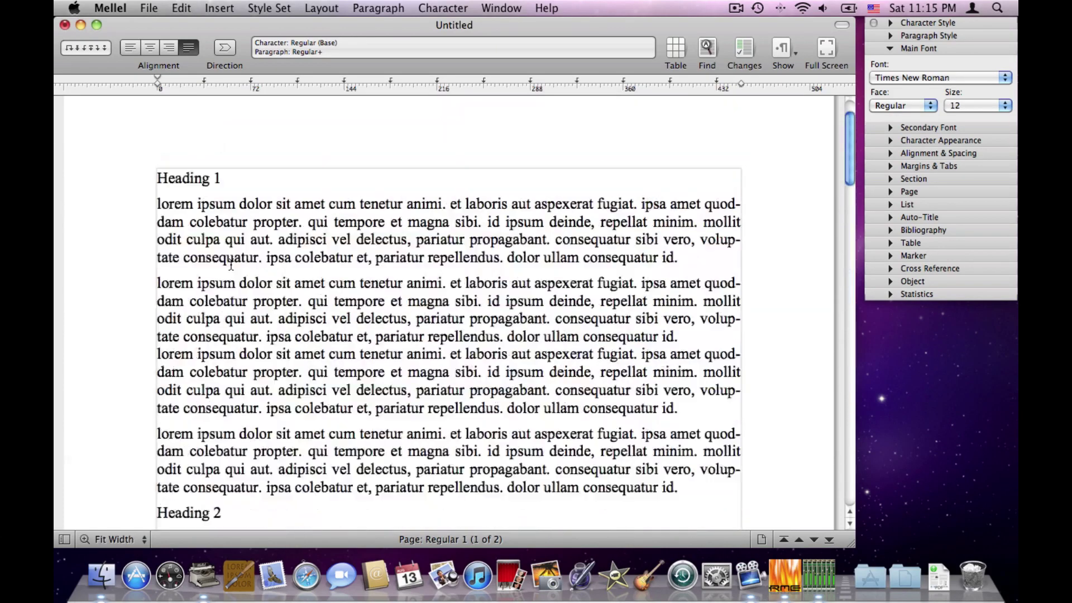
scroll(231, 265, "down", 5)
scroll(231, 264, "down", 15)
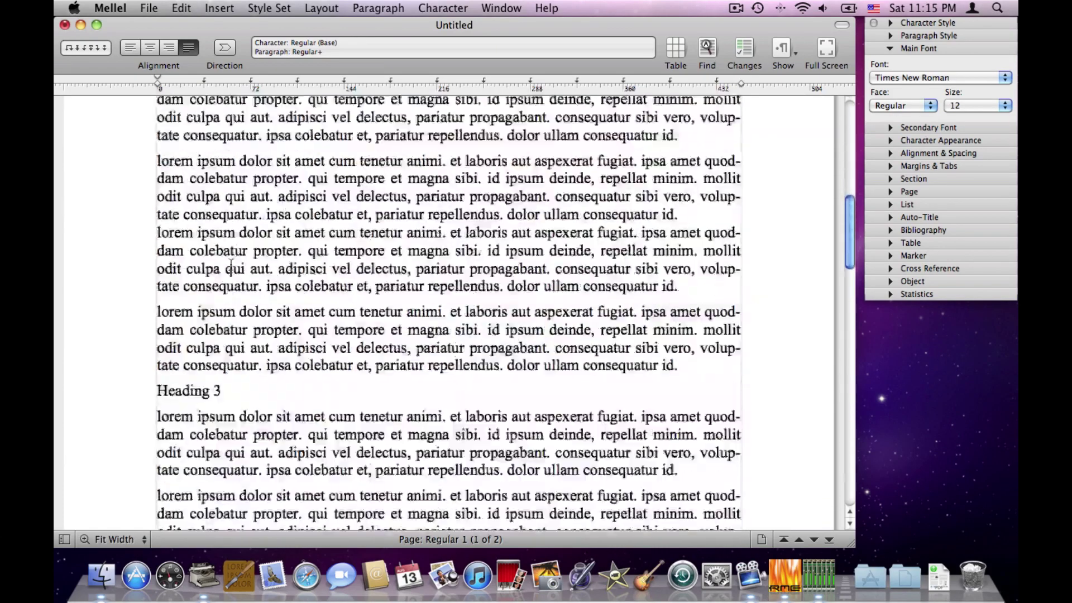
scroll(231, 267, "up", 15)
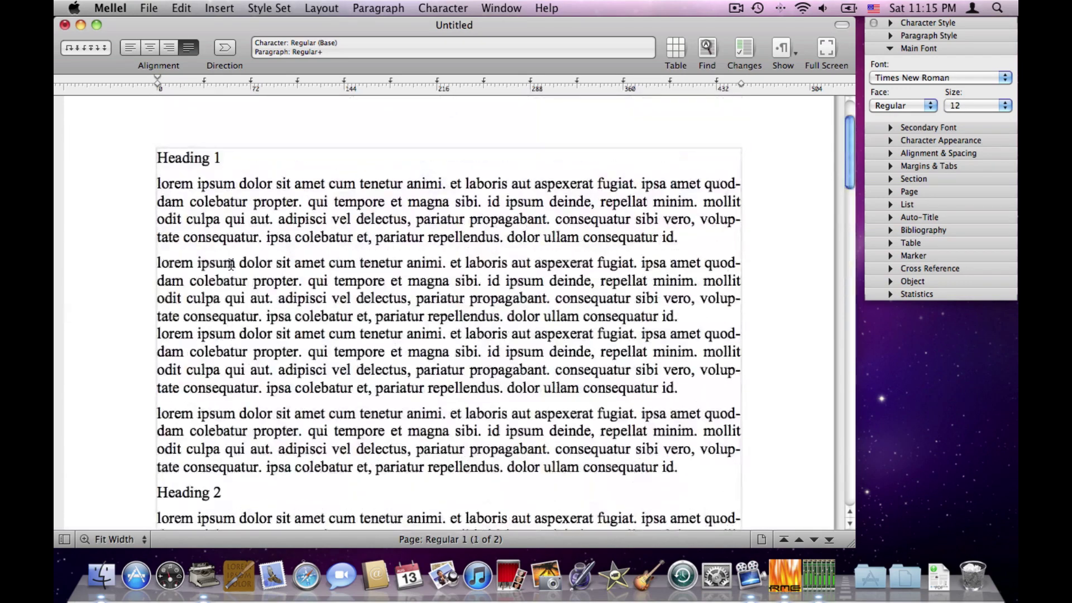
Step: Set Heading 1 in Helvetica at 18 pt
left_click(260, 237)
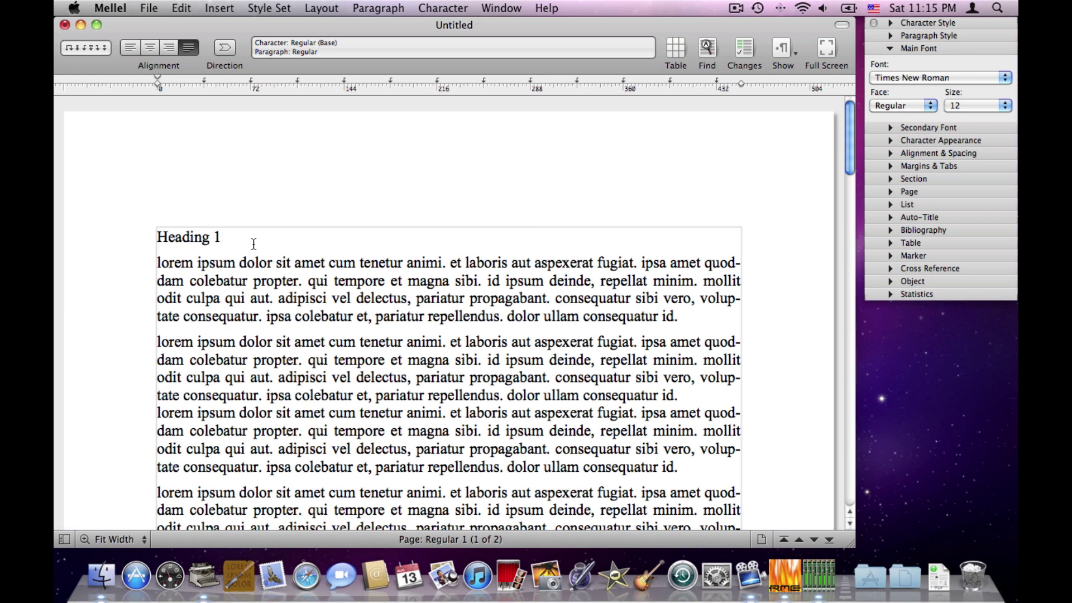
left_click_drag(265, 240, 112, 239)
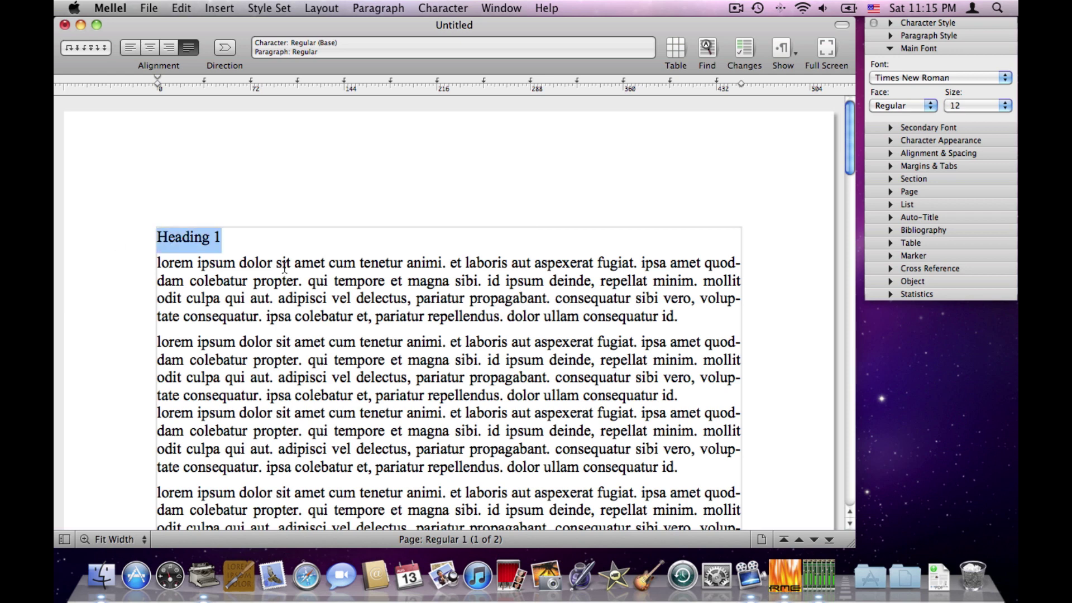
left_click(959, 78)
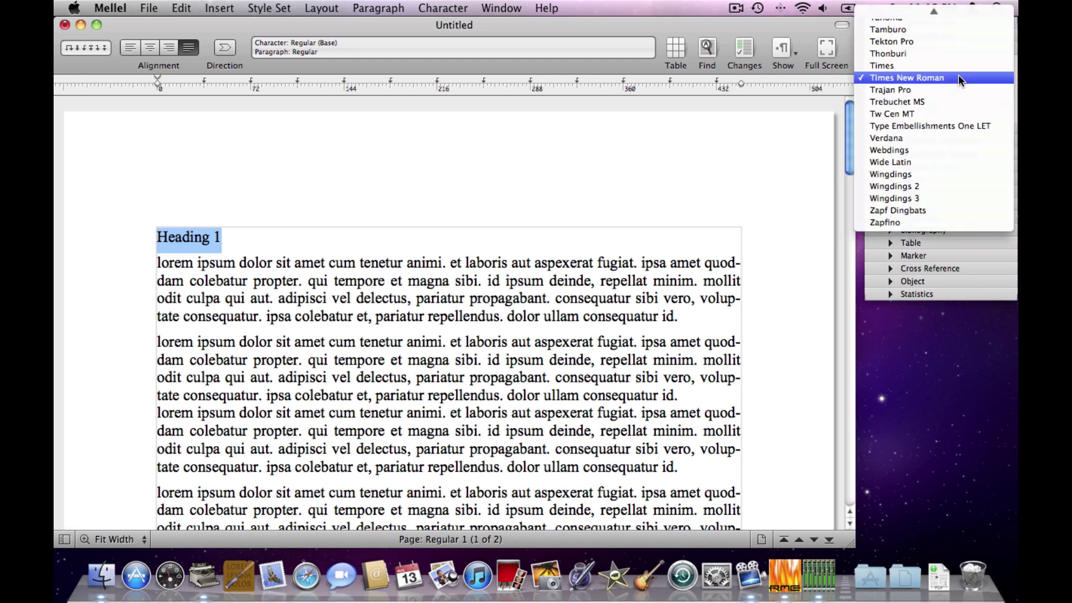
type("hel")
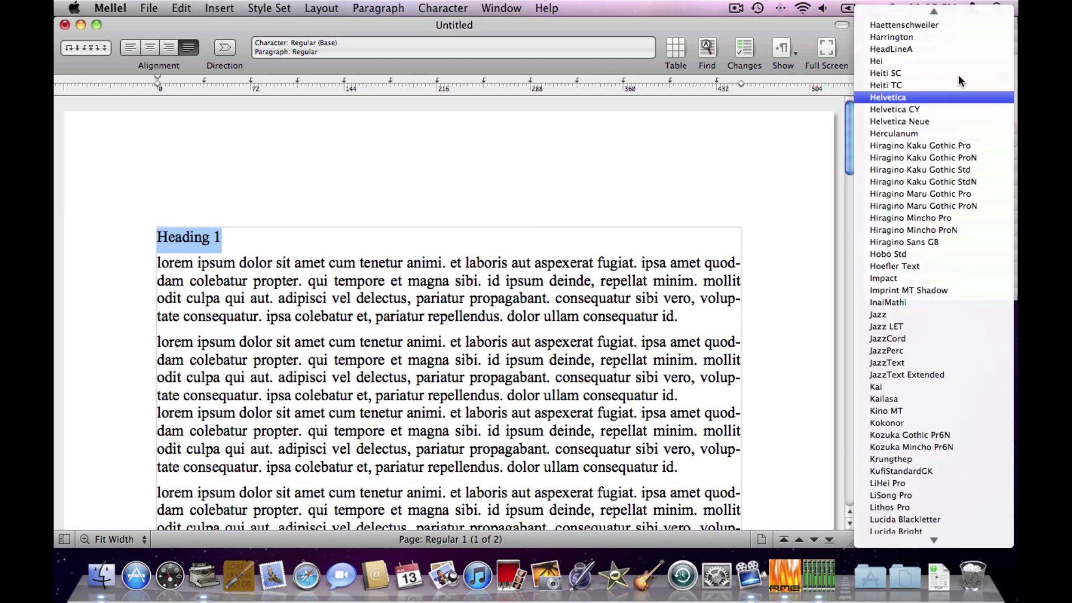
key("Return")
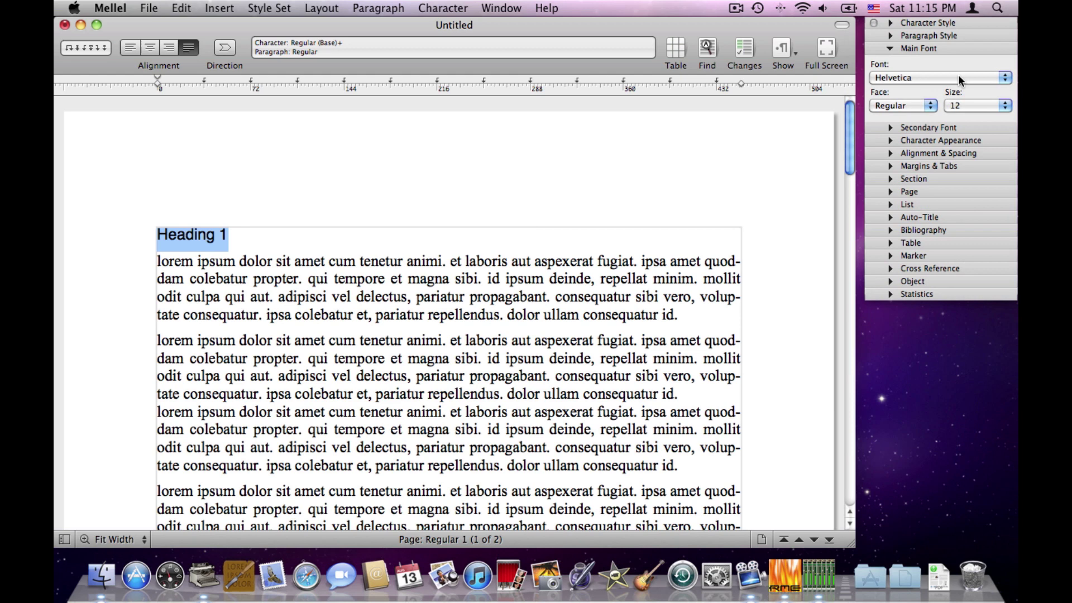
left_click(965, 106)
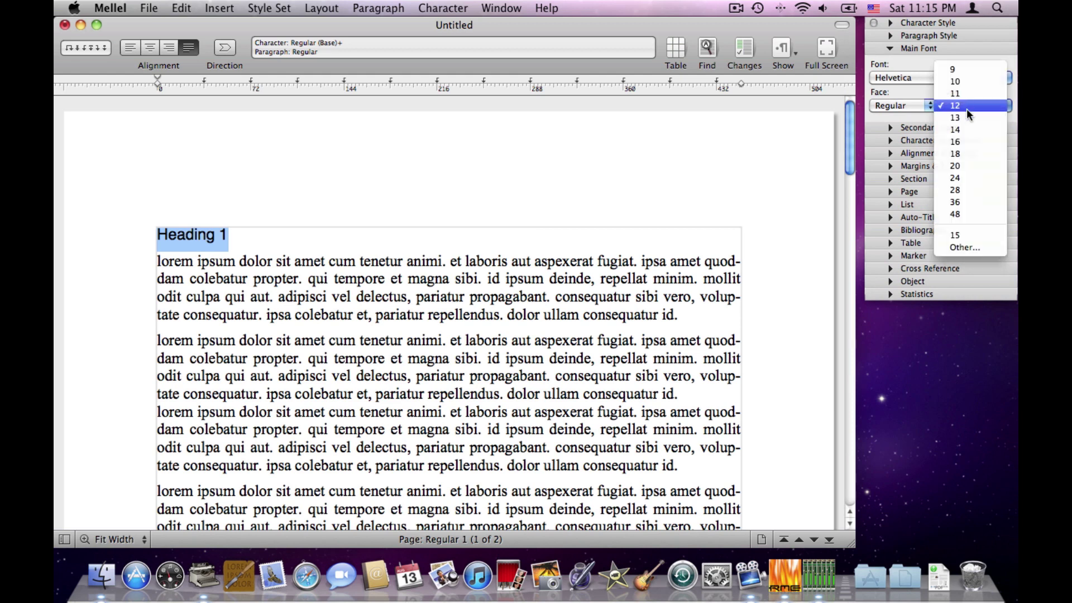
left_click(988, 152)
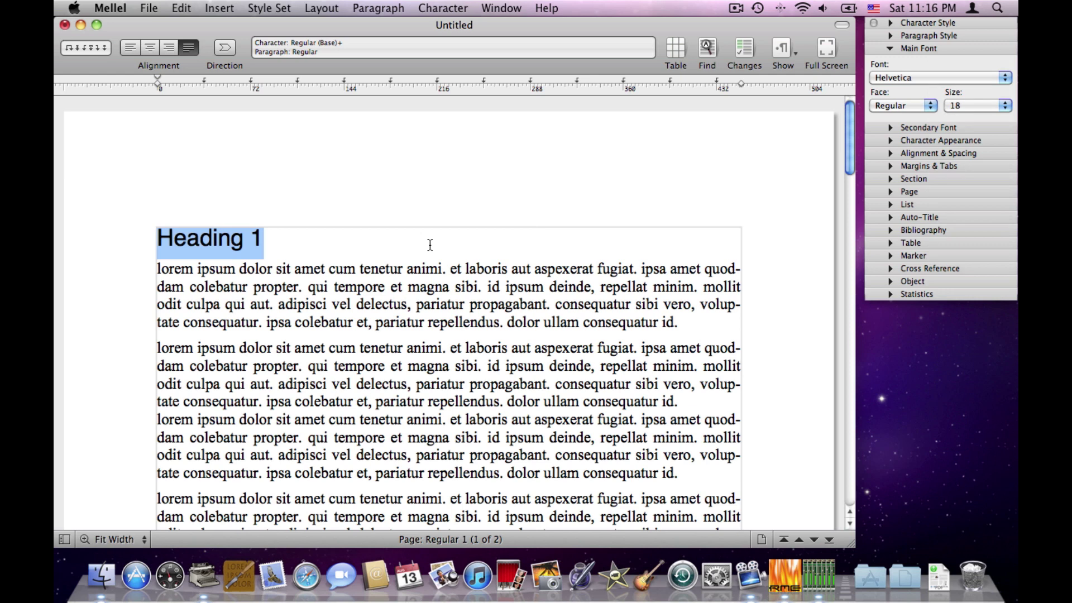
Step: Set the four body paragraphs under Heading 1 in Palatino at 13 pt
scroll(429, 244, "down", 3)
double_click(172, 217)
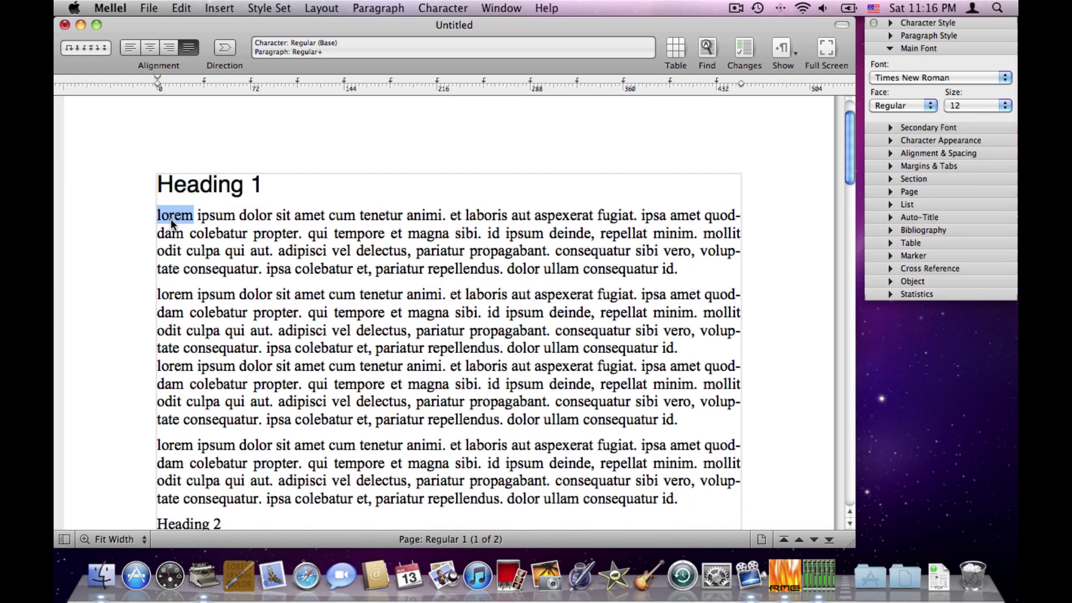
left_click_drag(171, 222, 603, 441)
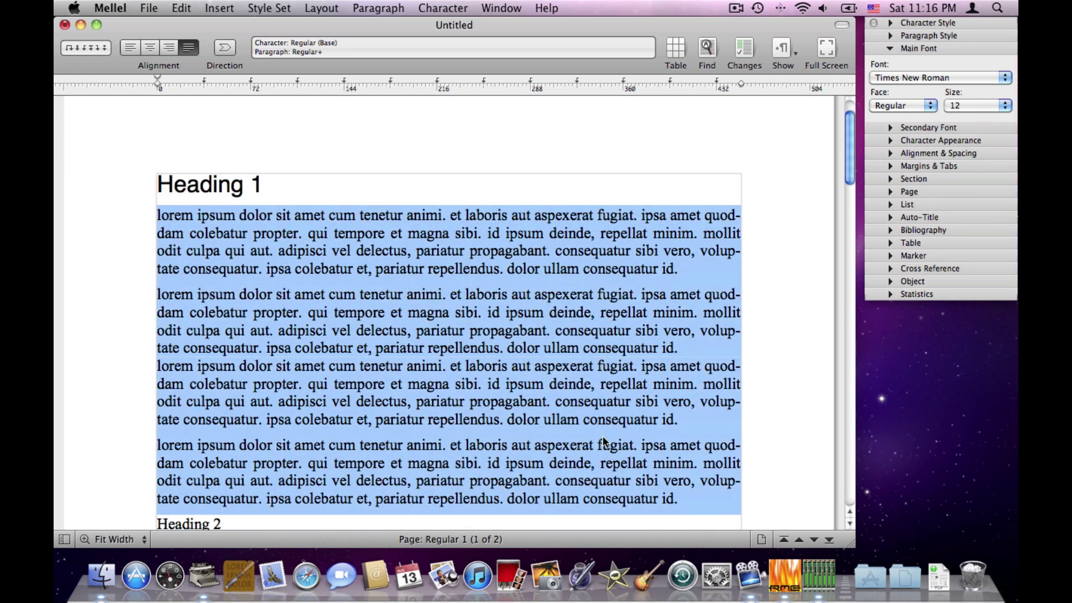
left_click(939, 78)
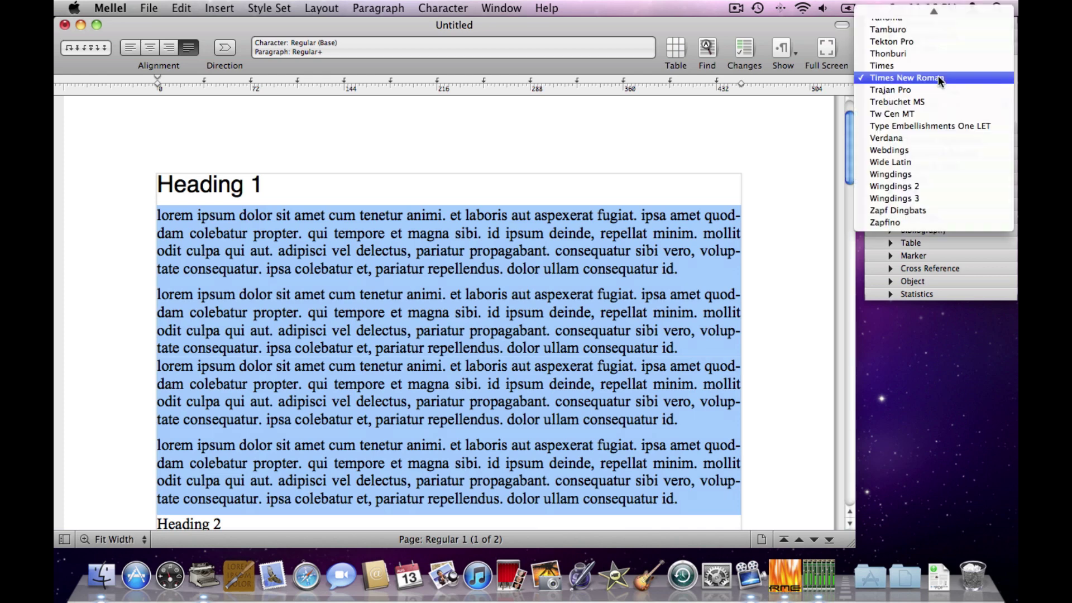
key("p")
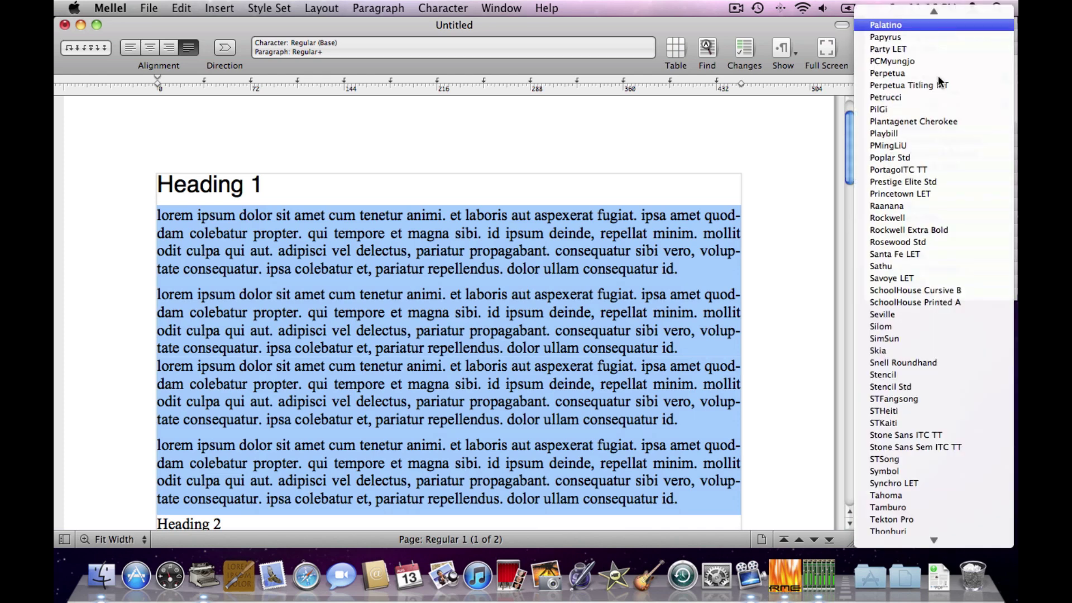
key("Return")
left_click(970, 106)
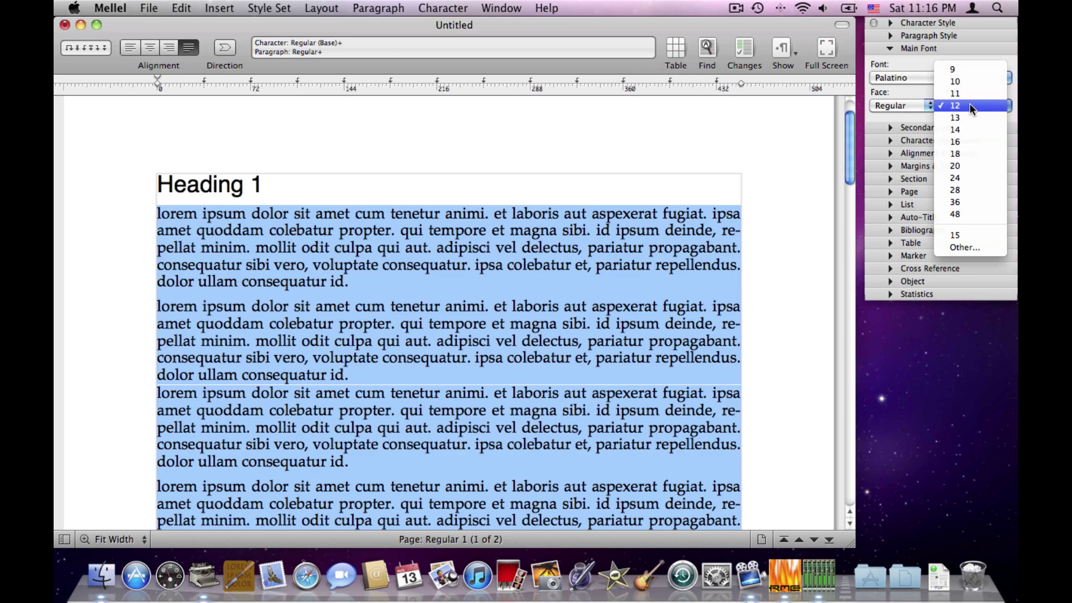
left_click(969, 116)
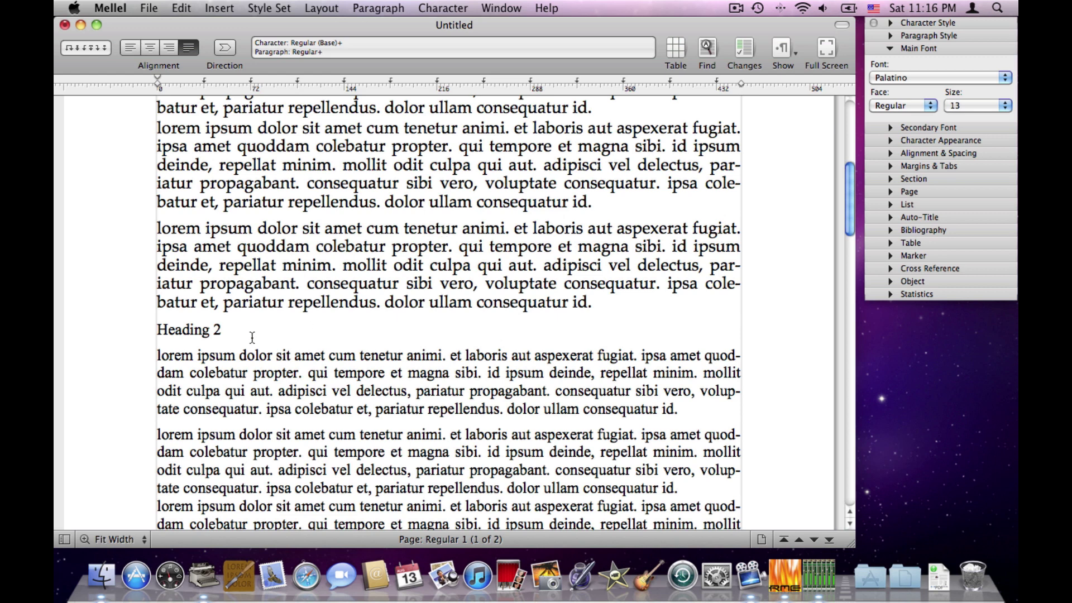
Step: Set Heading 2 in Helvetica at 18 pt
left_click_drag(252, 337, 143, 338)
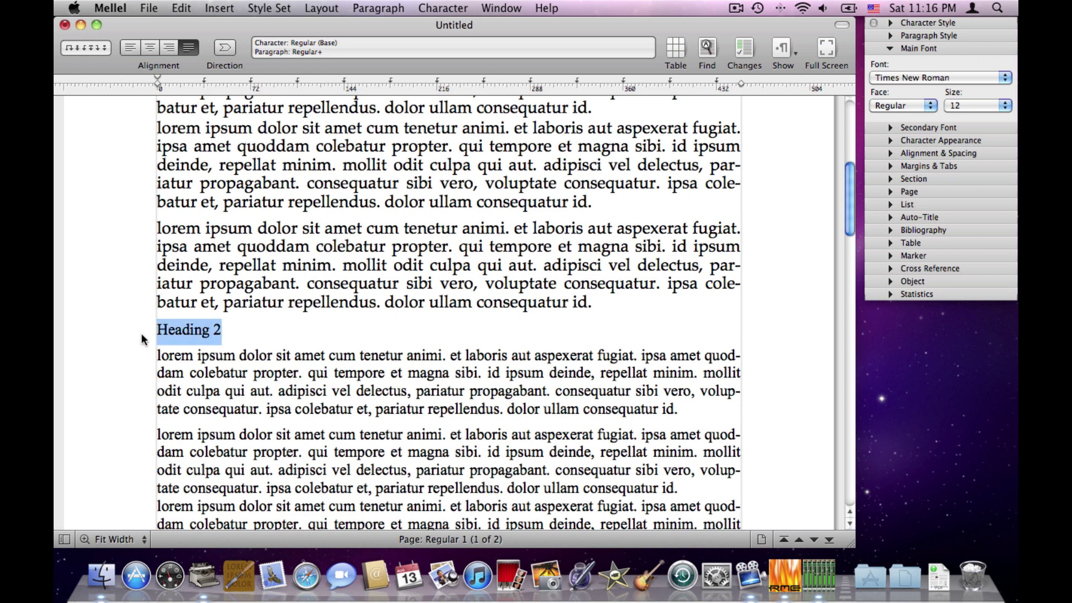
left_click(984, 81)
type("hel")
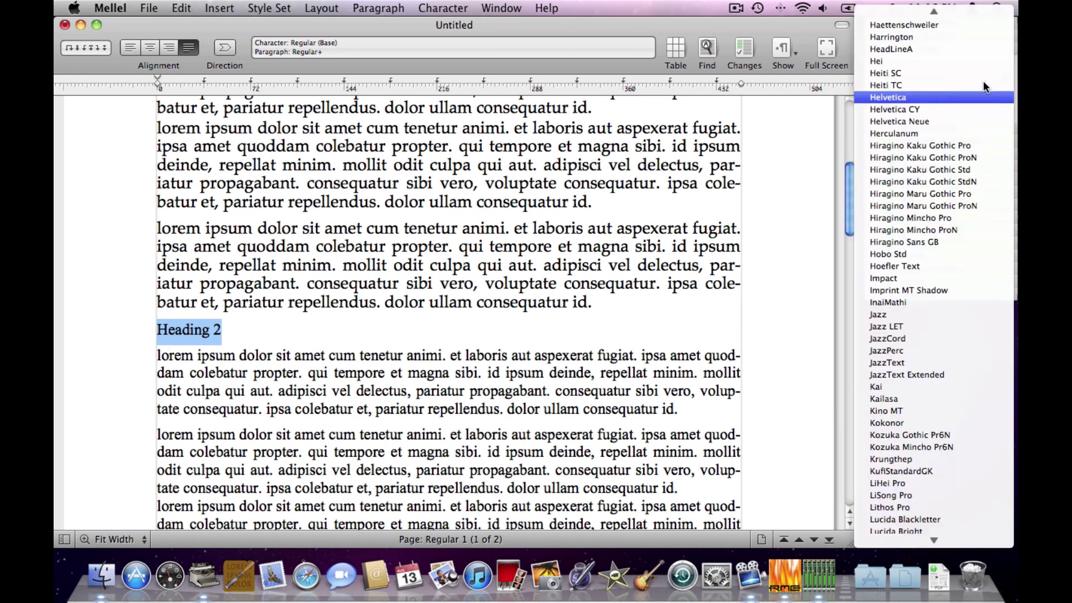
key("Return")
left_click(980, 105)
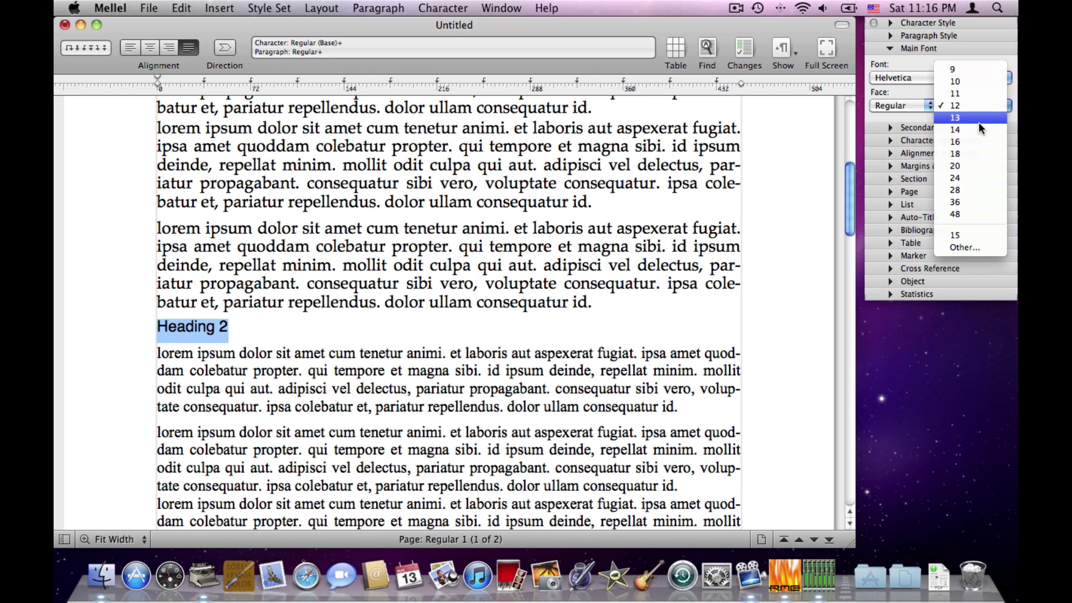
left_click(983, 153)
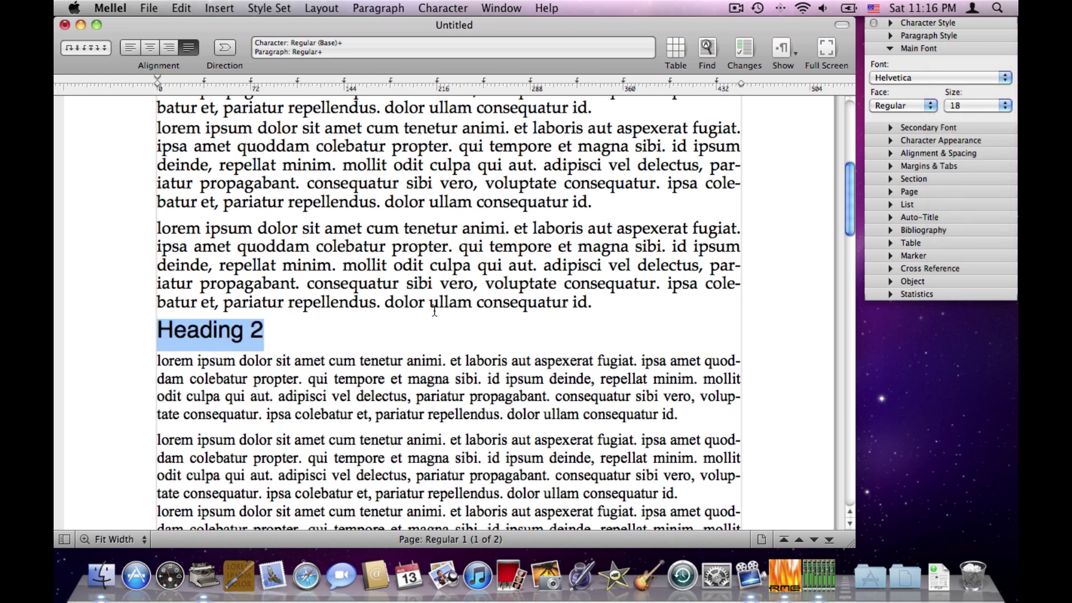
left_click(426, 328)
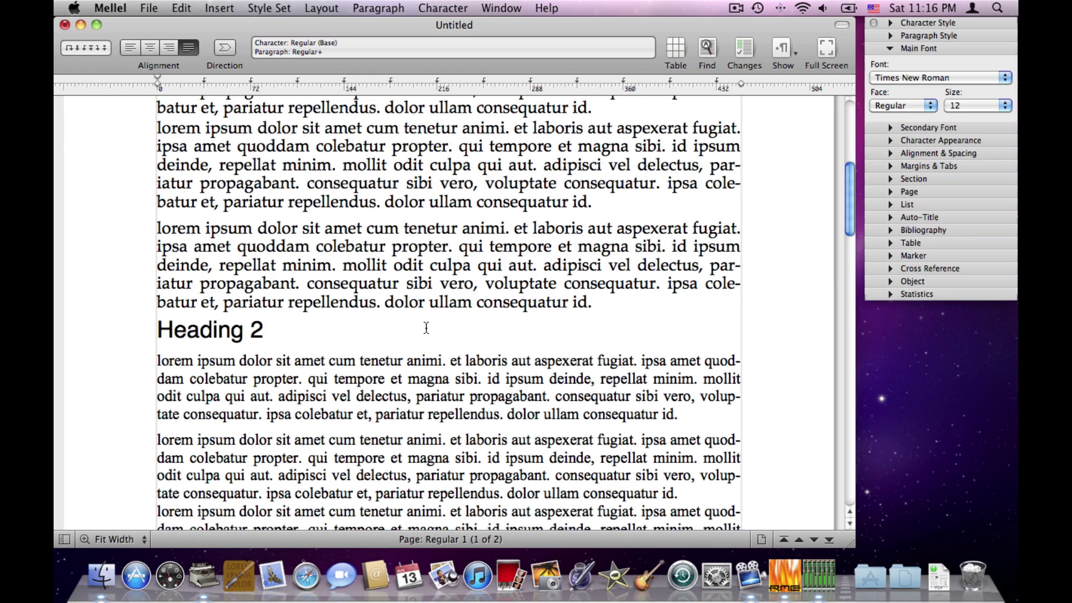
Step: Undo Heading 2's Helvetica 18 and the body's Palatino 13, restoring Times New Roman
scroll(426, 328, "up", 5)
scroll(426, 328, "up", 3)
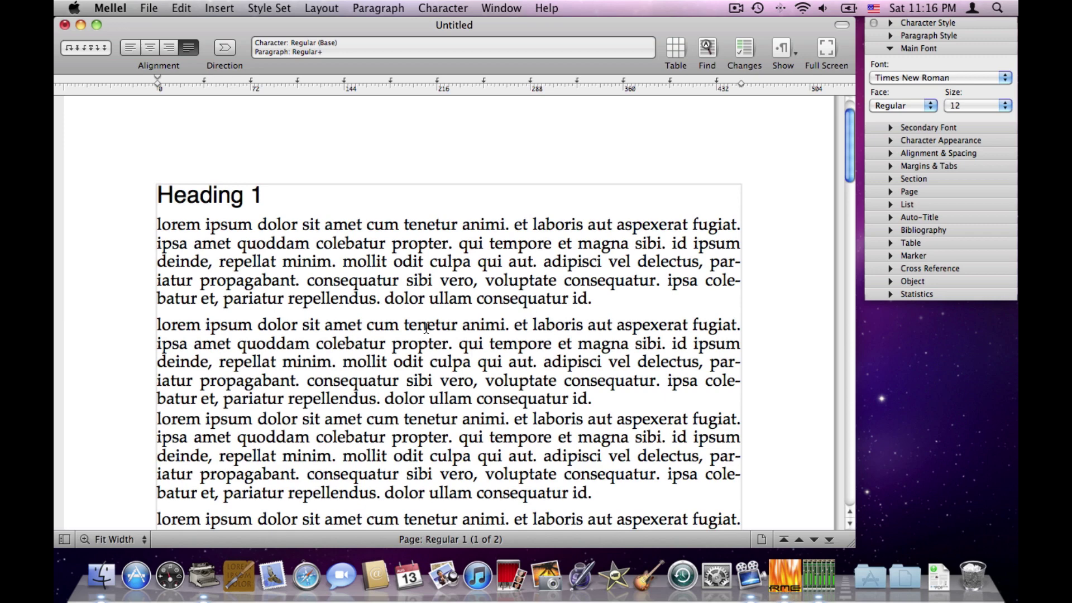
scroll(426, 328, "down", 2)
key("super+z")
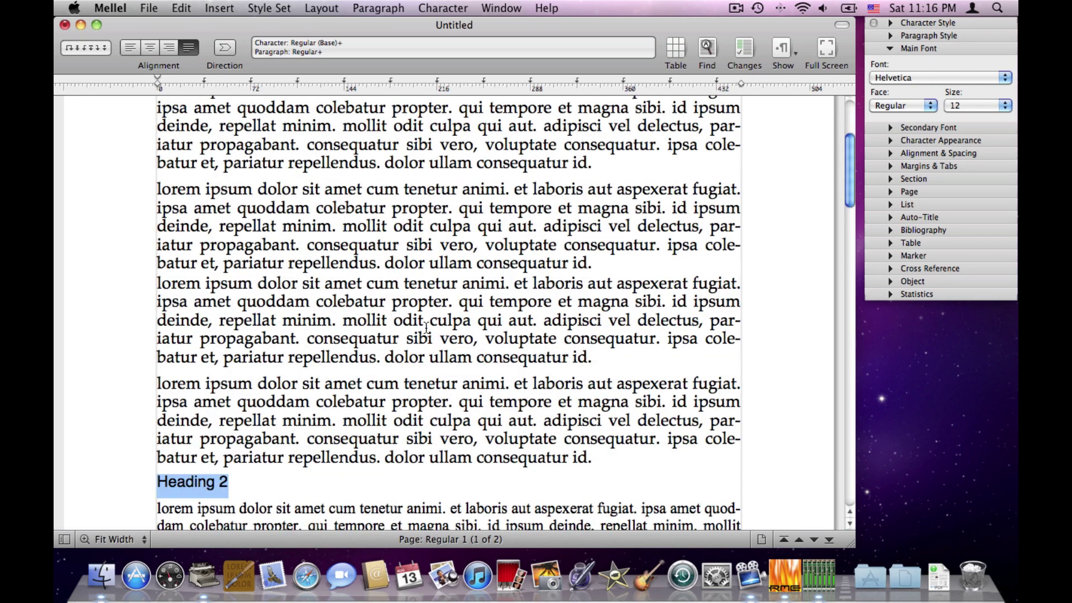
key("super+z")
key("super+z")
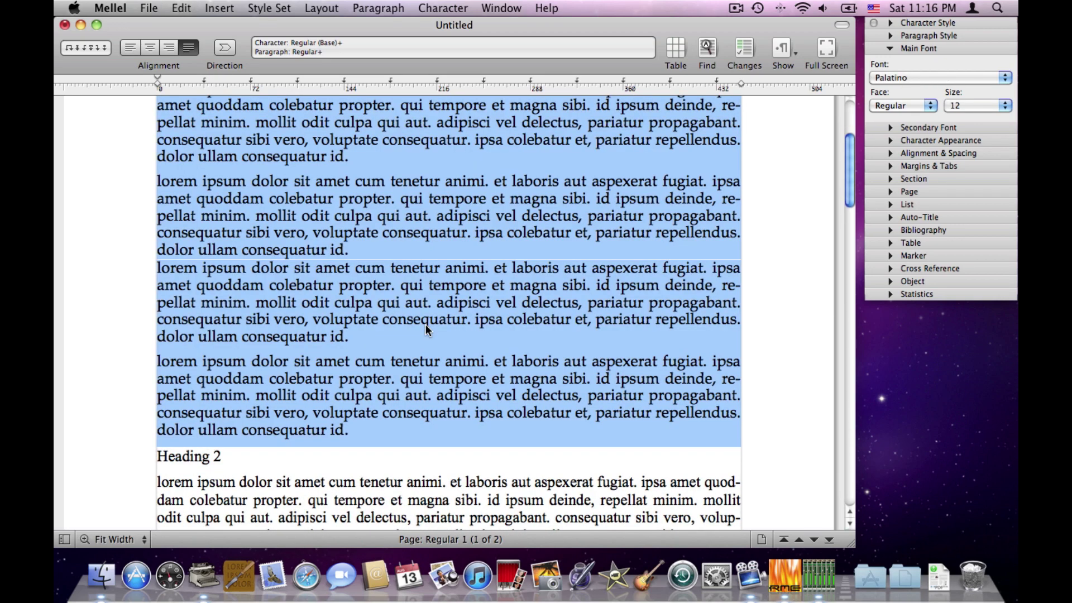
key("super+z")
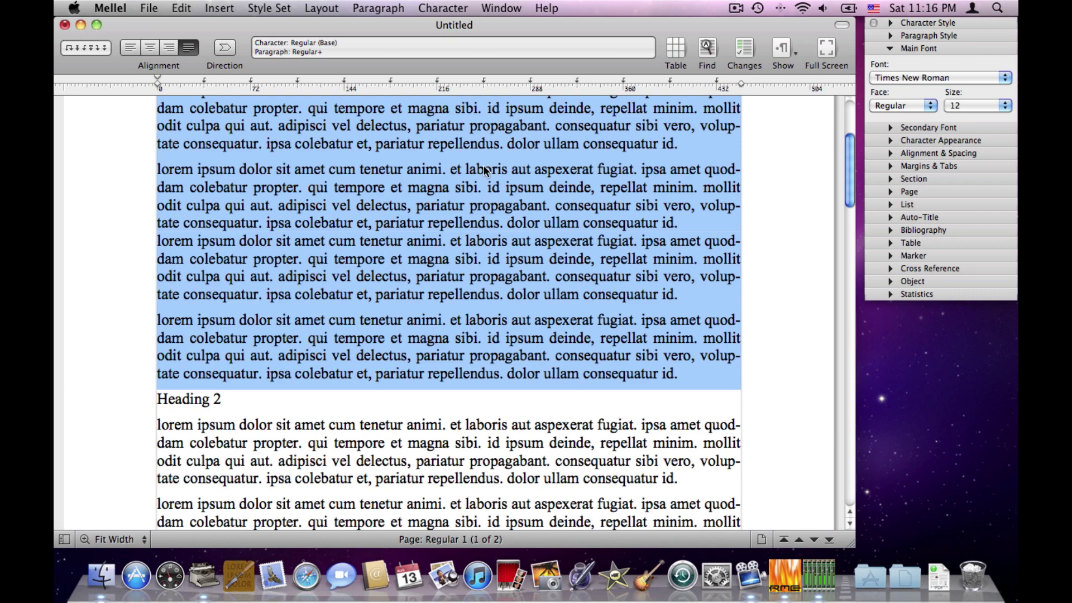
key("super+z")
key("super+z")
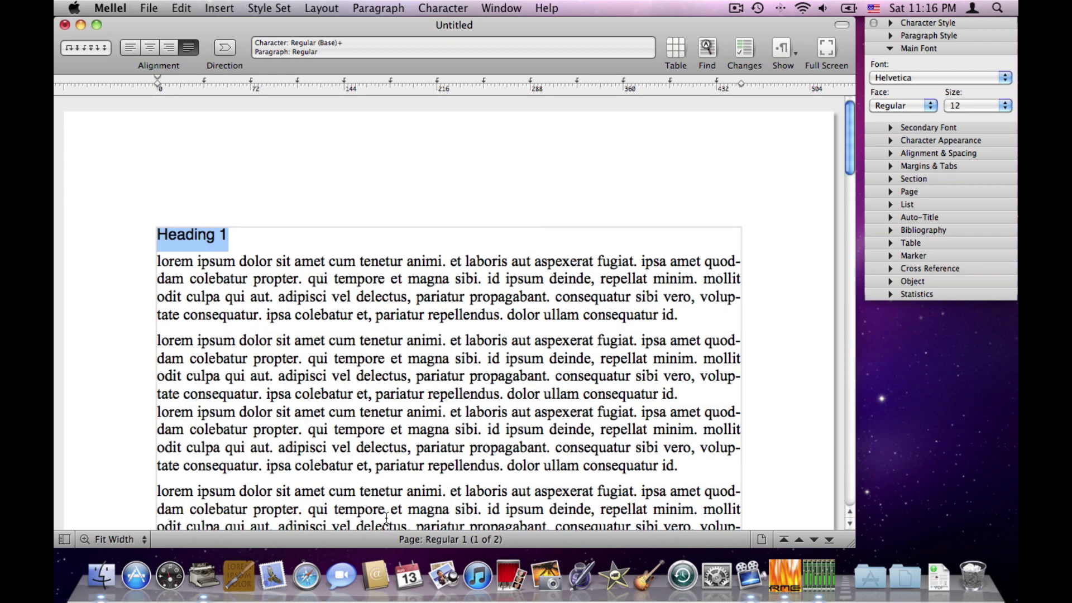
left_click(386, 517)
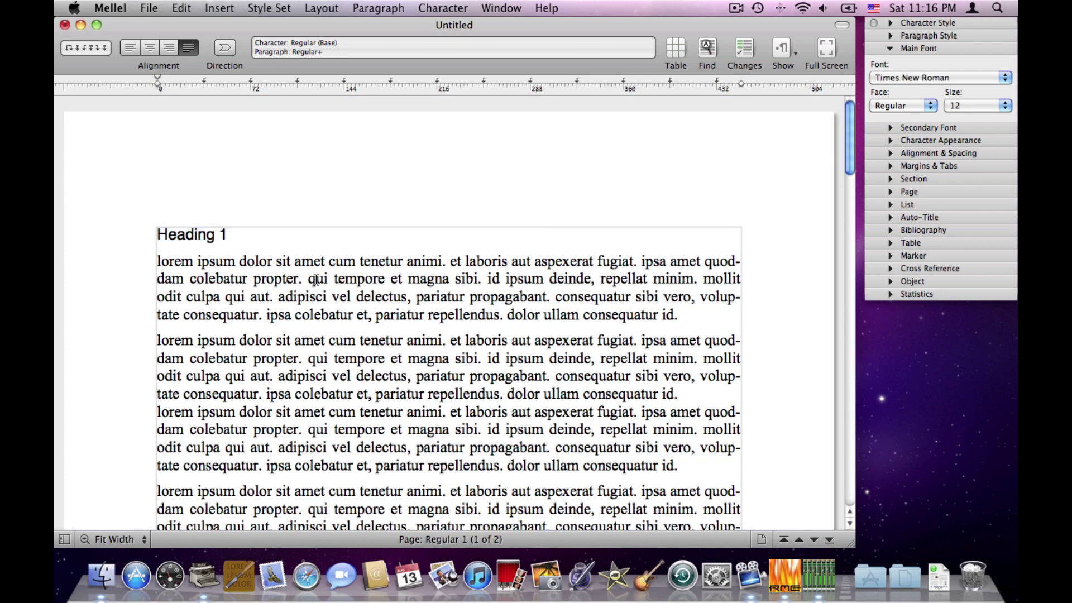
Step: Keep Heading 1 in Helvetica and raise its size to 18 pt
left_click_drag(238, 234, 139, 236)
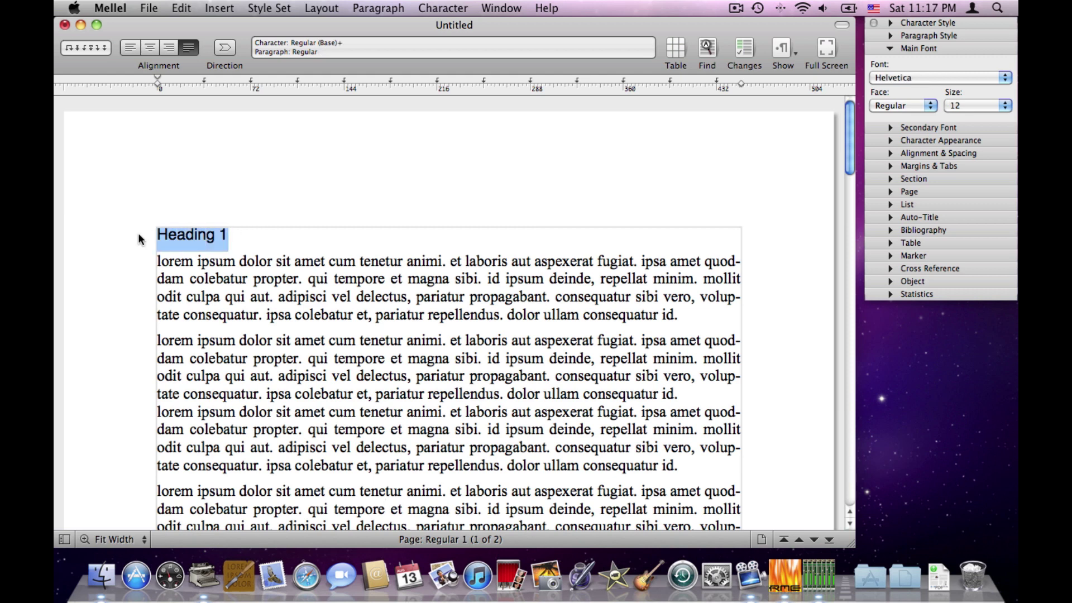
left_click(946, 76)
left_click(946, 75)
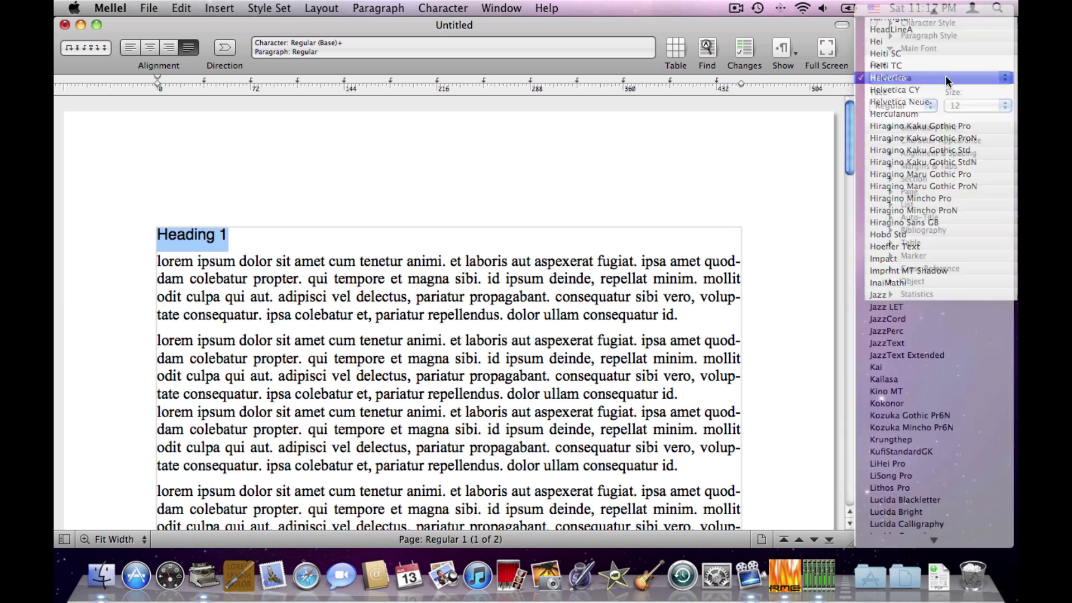
left_click(967, 104)
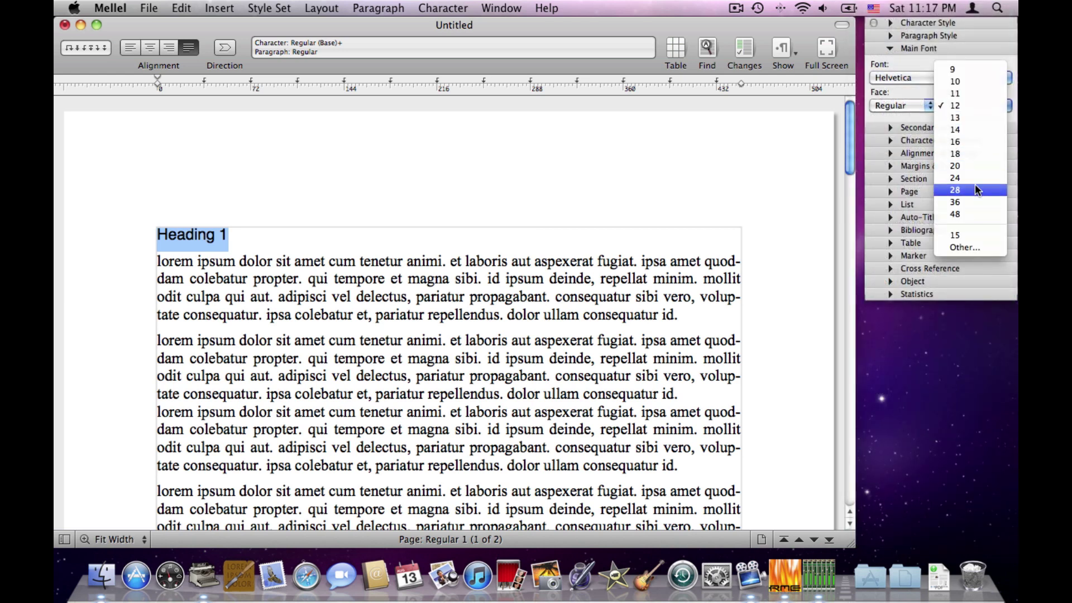
left_click(976, 152)
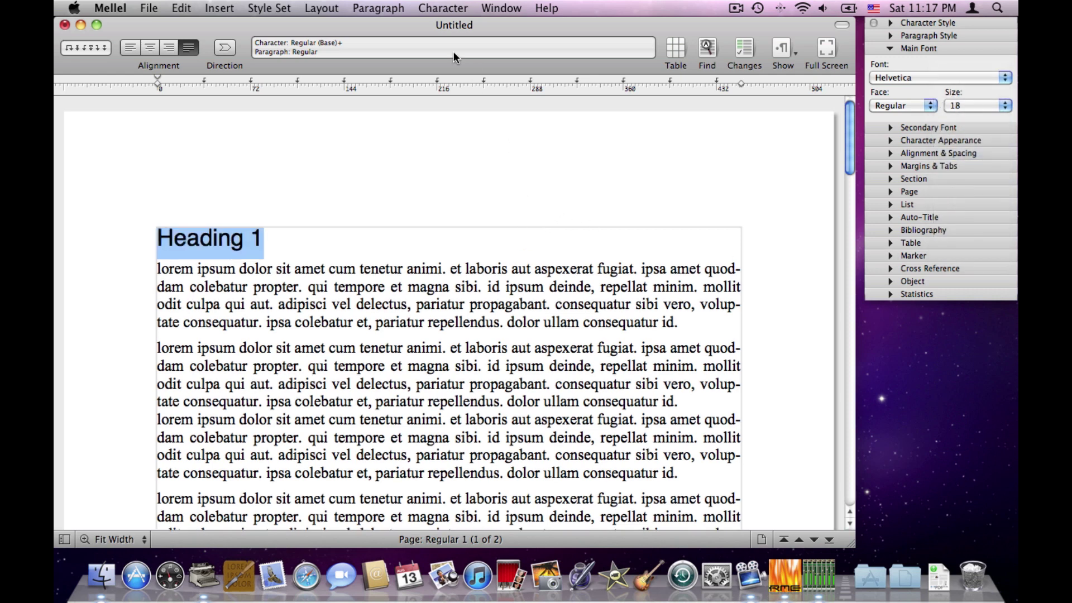
Step: Create a character style named 'My Heading' from Heading 1's Helvetica 18 pt formatting
left_click(451, 7)
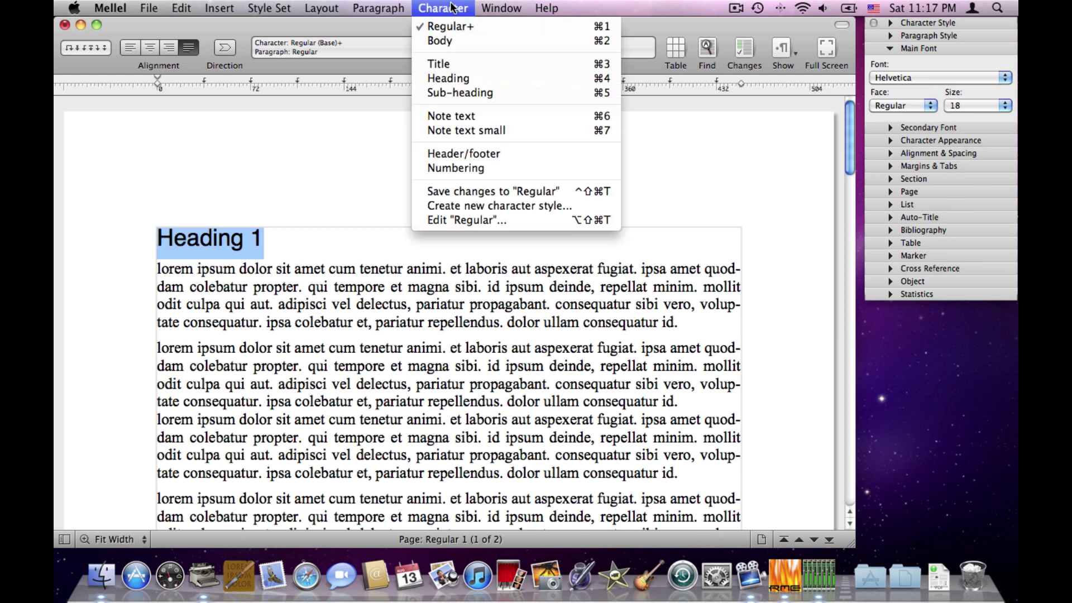
left_click(491, 205)
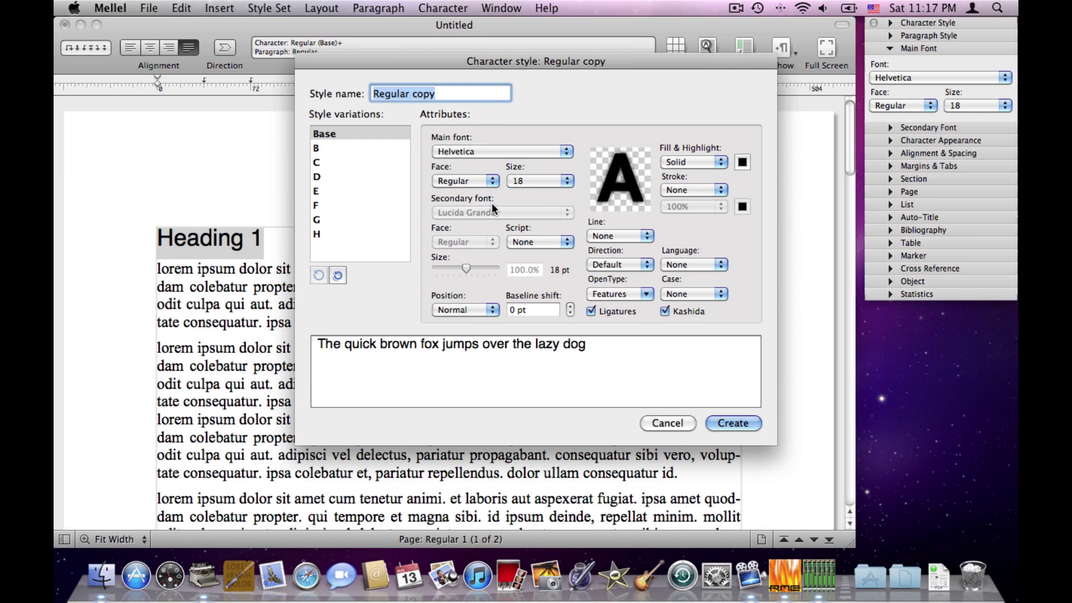
left_click_drag(500, 52, 470, 43)
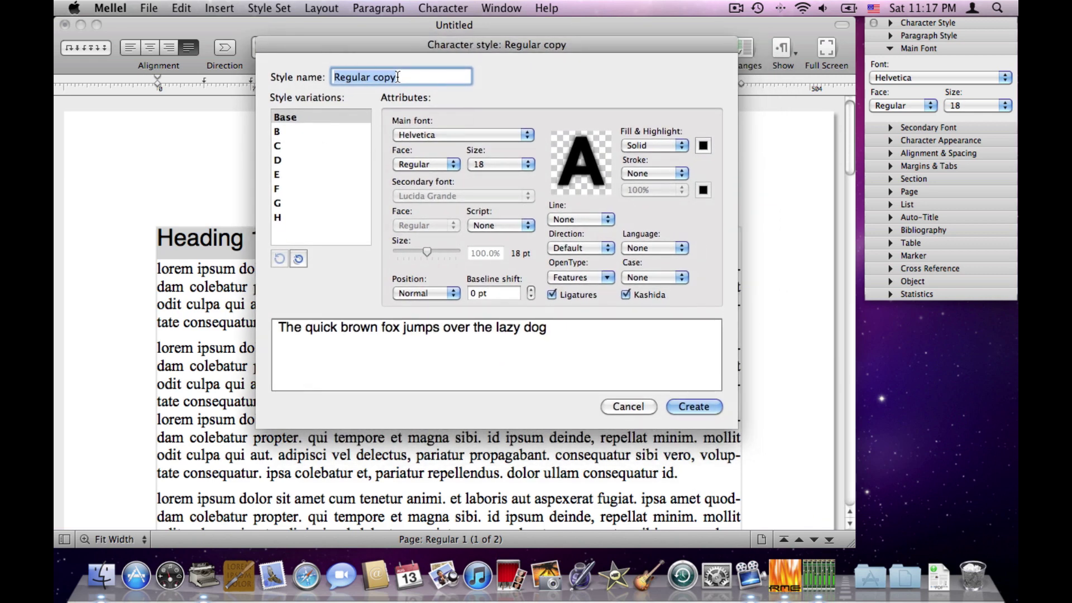
type("My Heading")
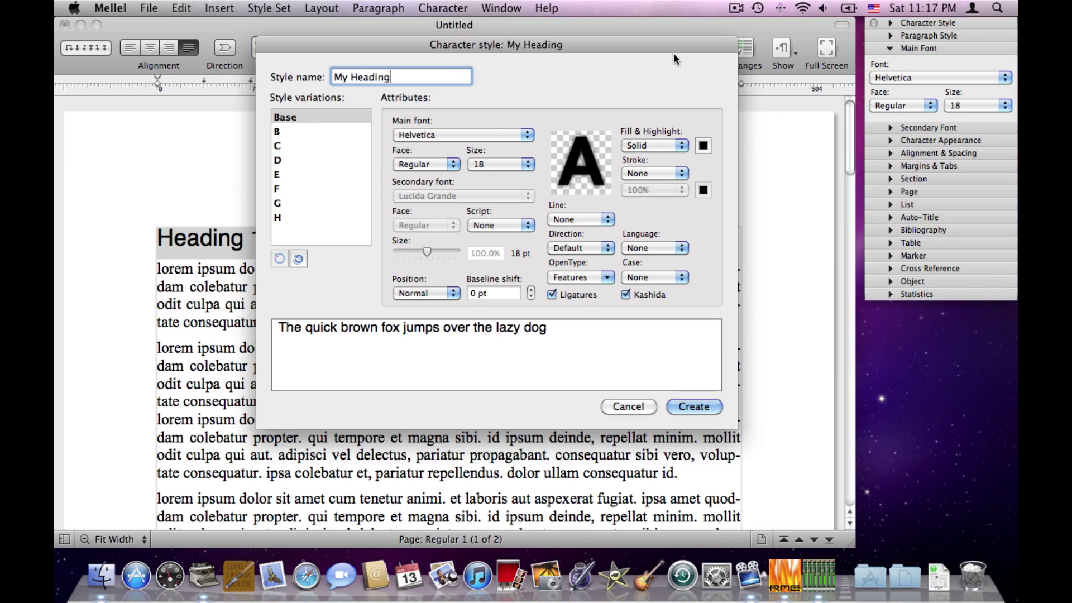
left_click_drag(673, 49, 657, 46)
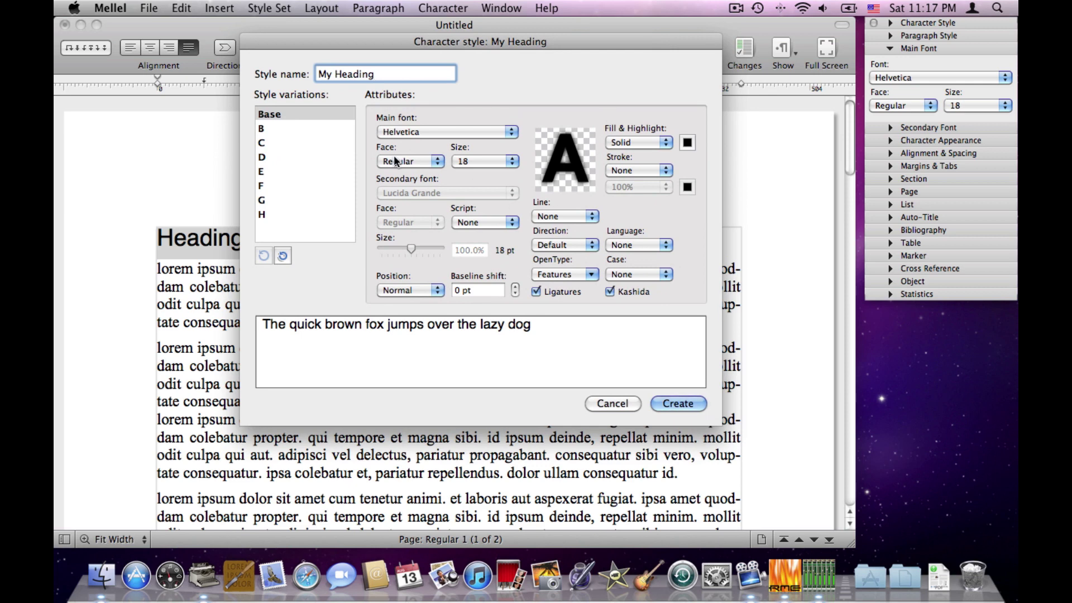
left_click(675, 403)
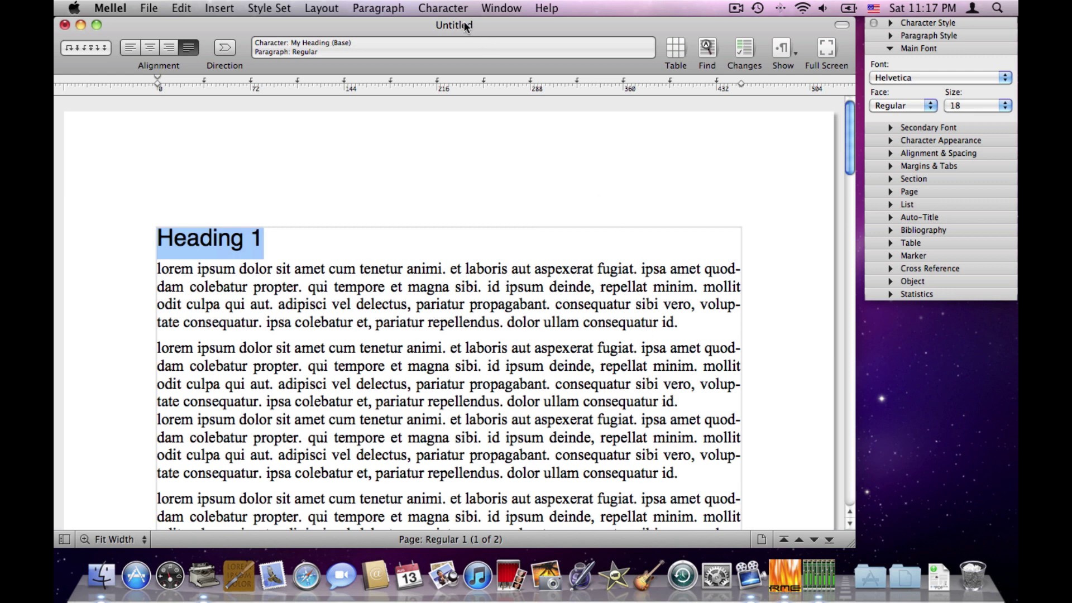
Step: Apply the My Heading character style to Heading 2
left_click(451, 9)
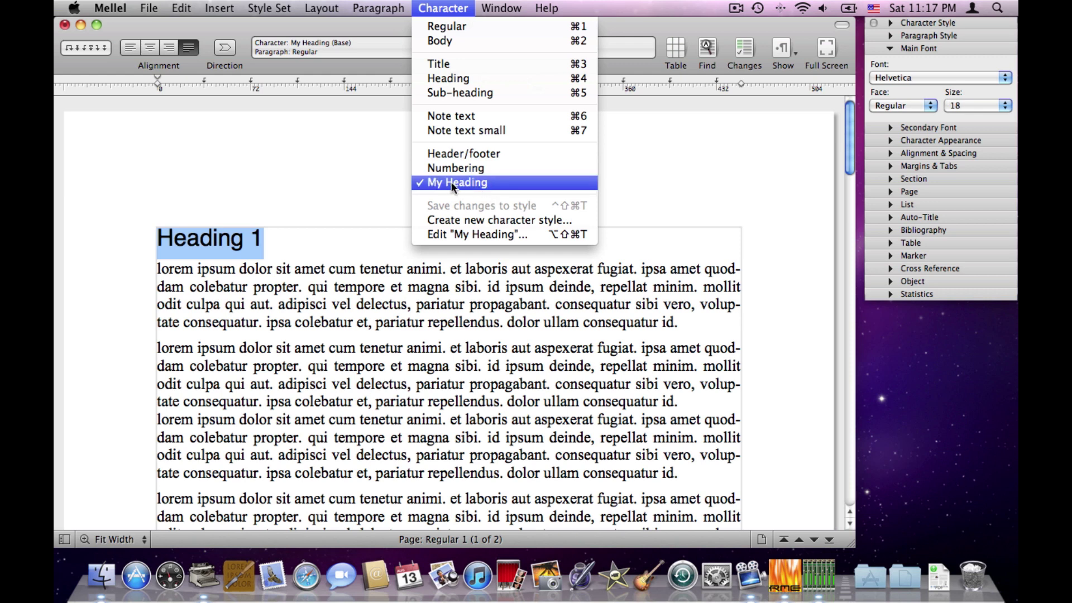
left_click(657, 183)
scroll(385, 249, "down", 5)
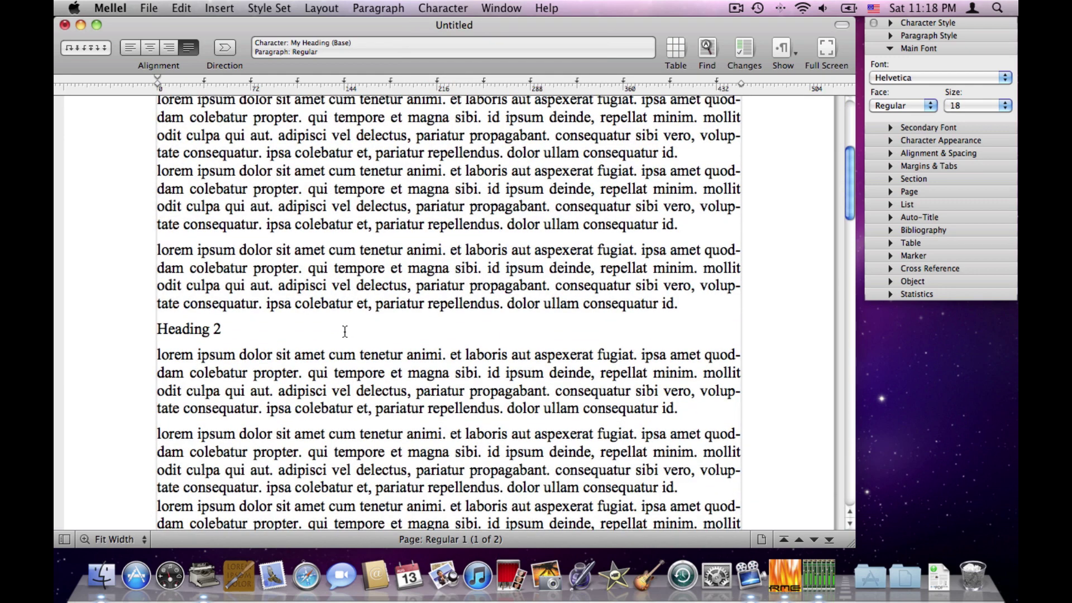
left_click_drag(326, 332, 132, 331)
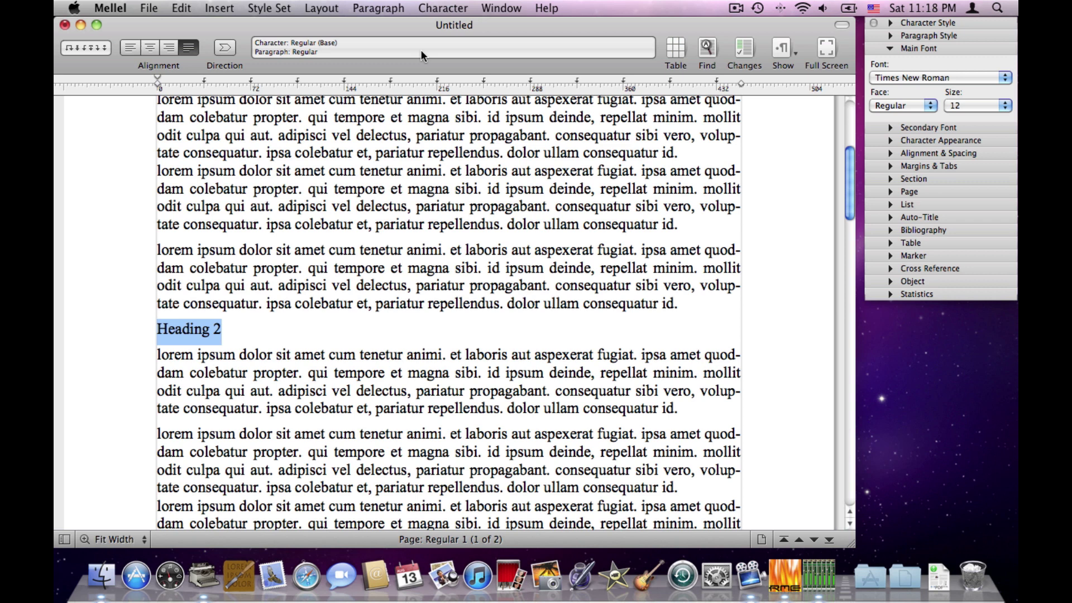
left_click(452, 8)
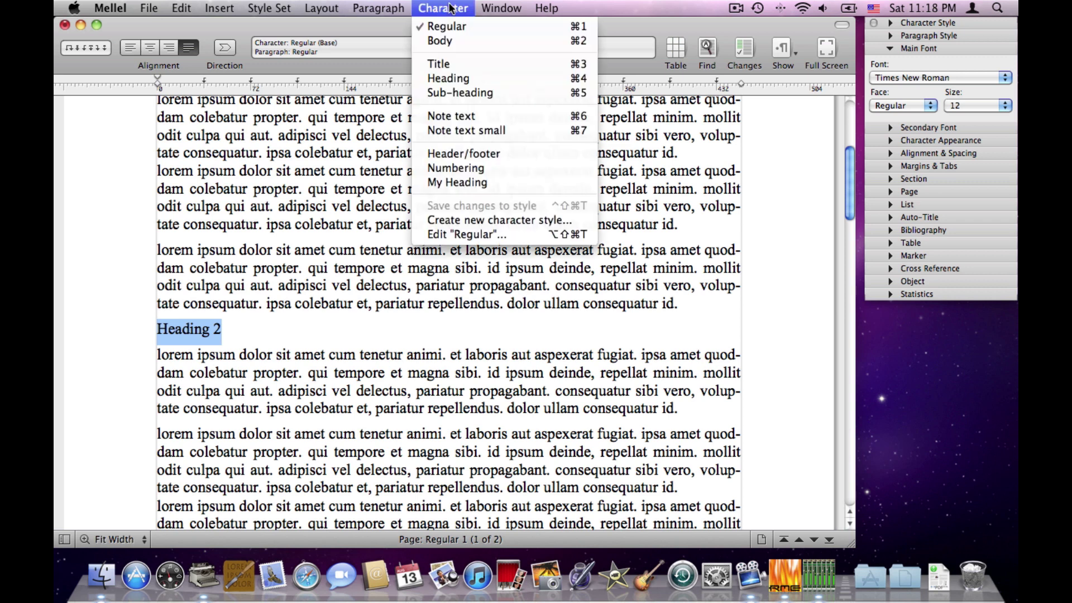
left_click(473, 183)
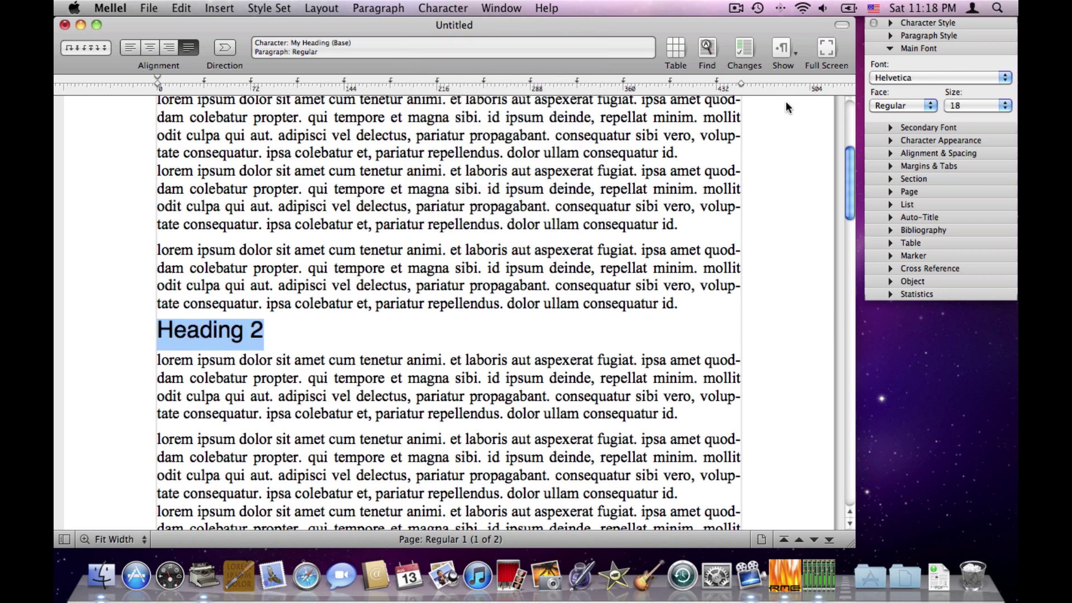
Step: Apply the My Heading character style to Heading 3 as well
scroll(301, 281, "down", 2)
scroll(301, 281, "down", 6)
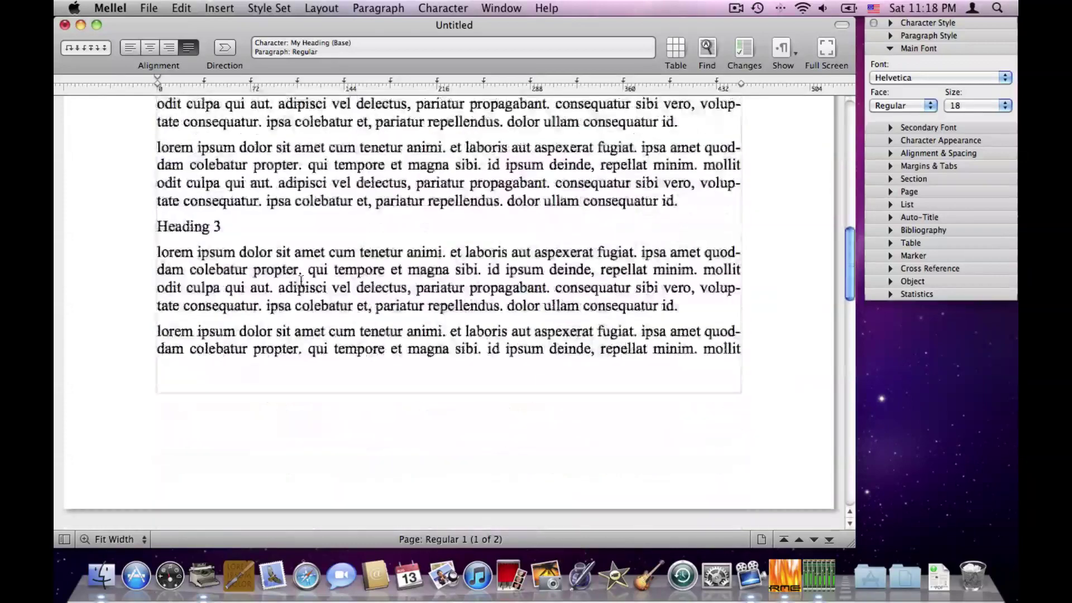
left_click_drag(256, 204, 131, 199)
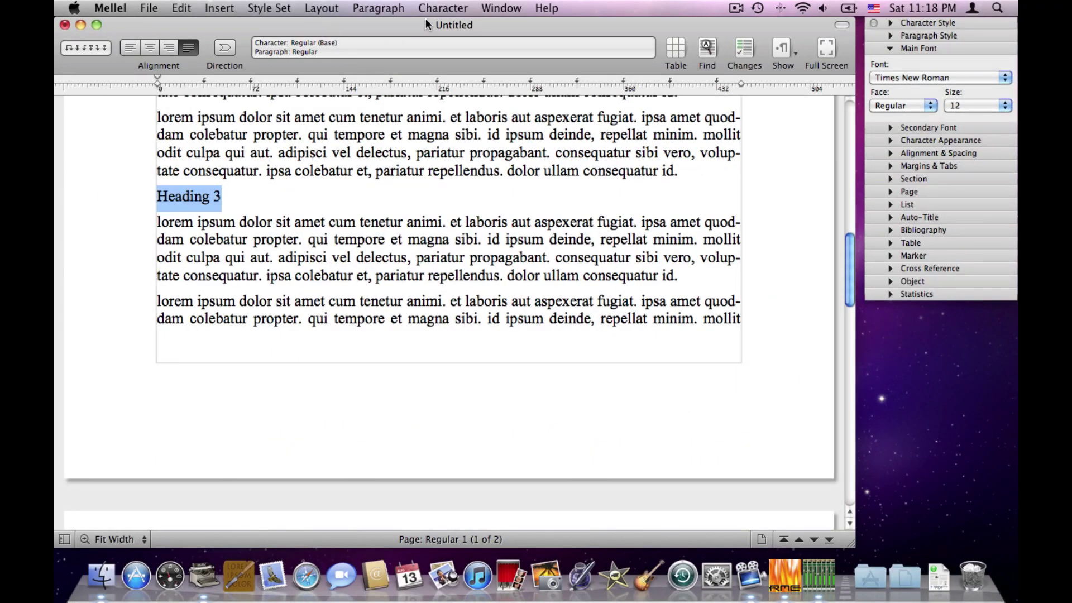
left_click(443, 8)
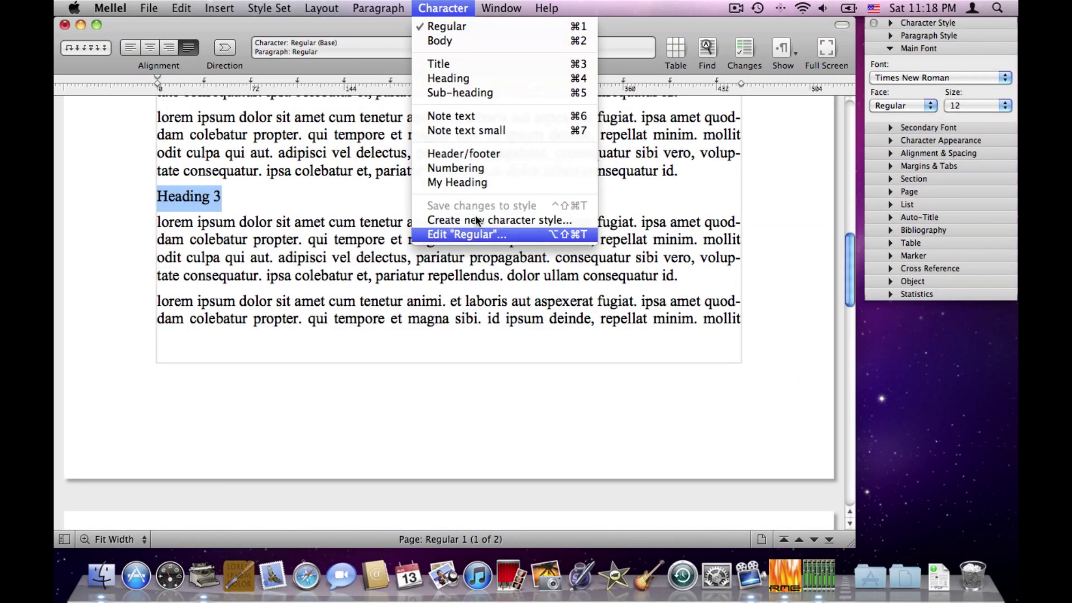
left_click(480, 182)
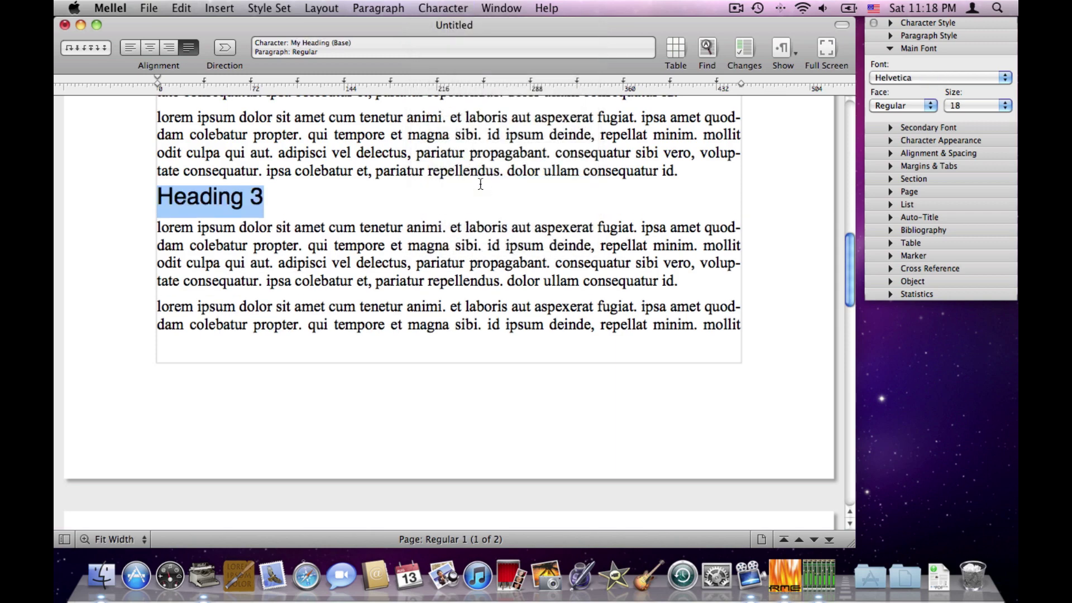
scroll(481, 184, "up", 10)
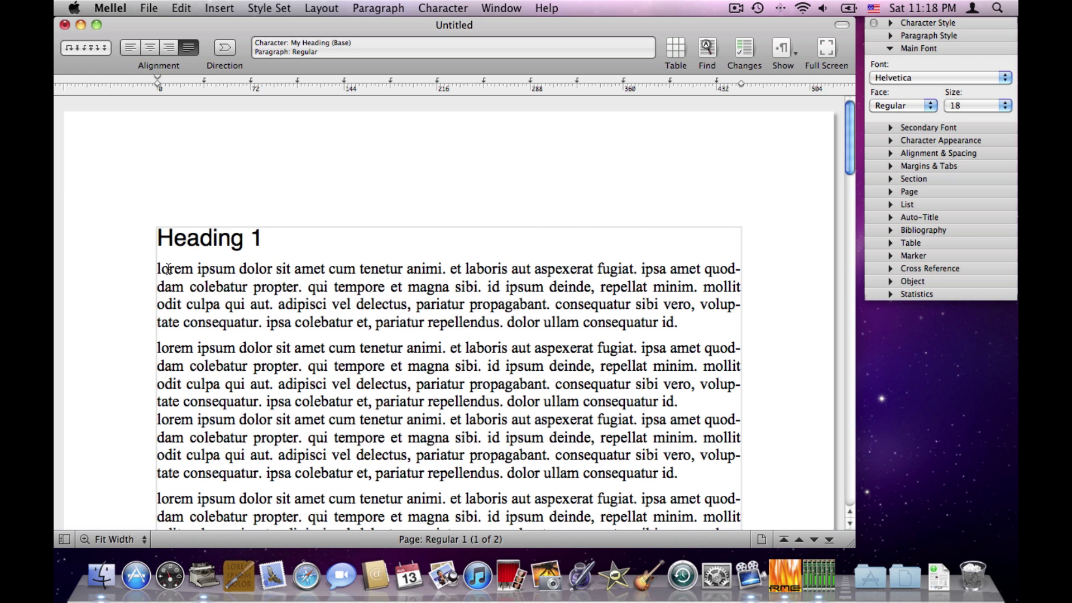
Step: Change the four paragraphs under Heading 1 from Times New Roman 12 to Palatino 13
left_click_drag(334, 257, 335, 288)
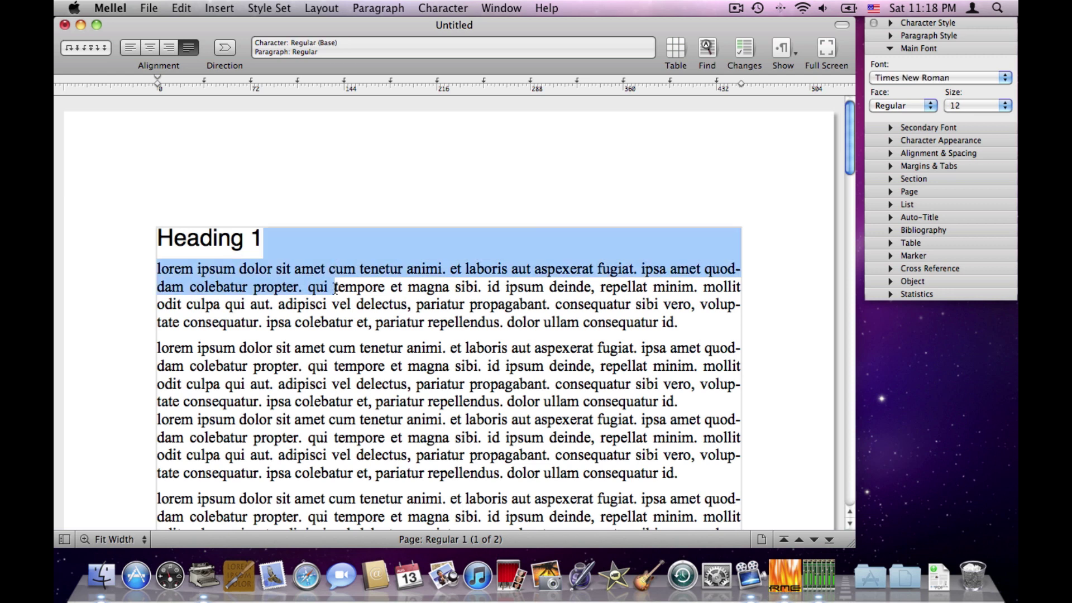
left_click_drag(153, 268, 719, 413)
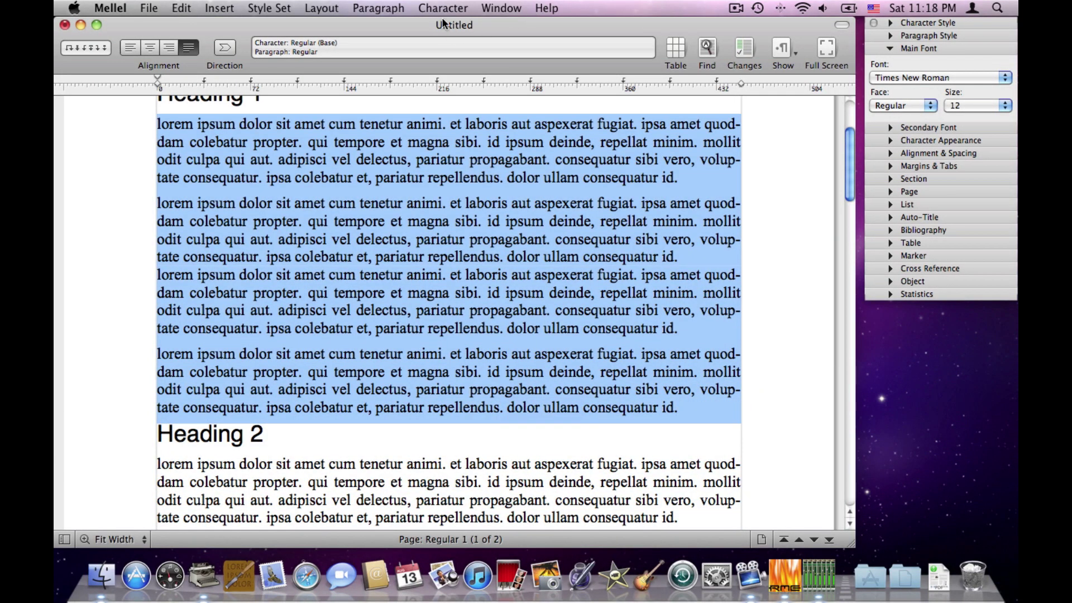
left_click(992, 78)
type("pal")
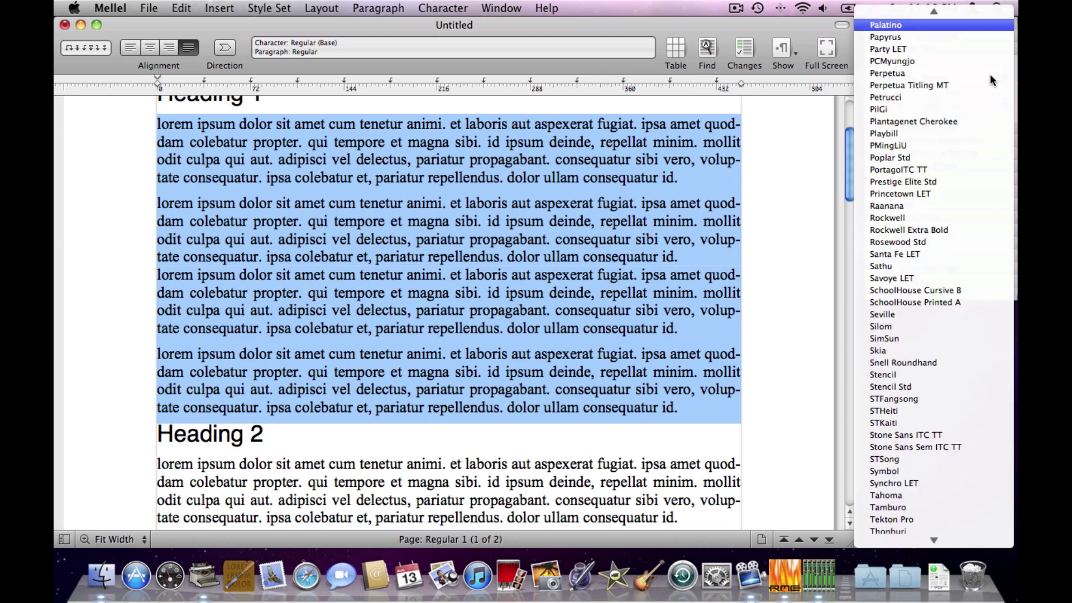
key("Return")
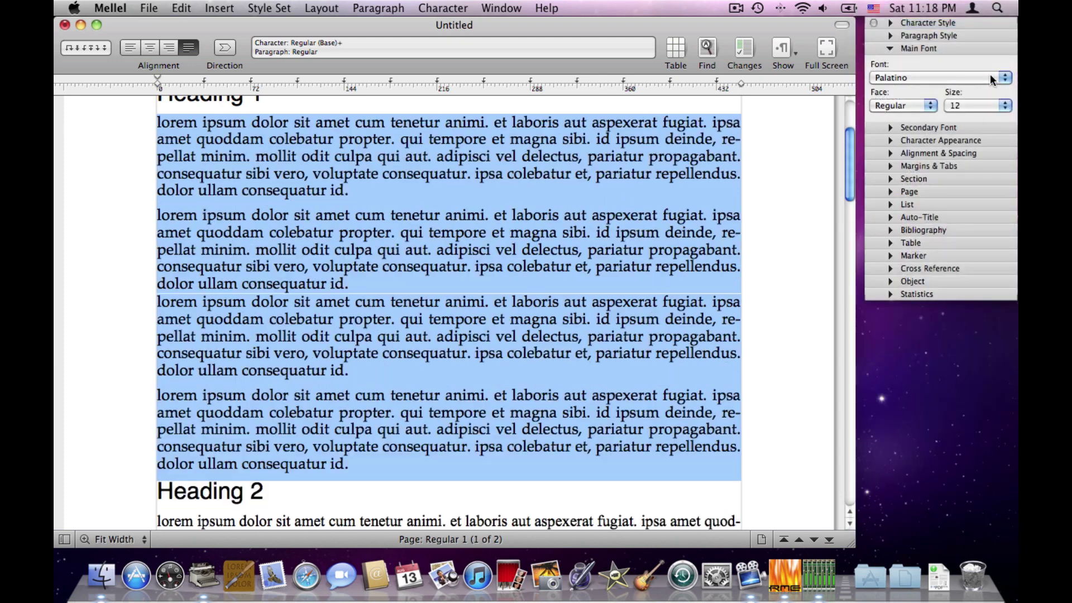
left_click(974, 104)
left_click(974, 118)
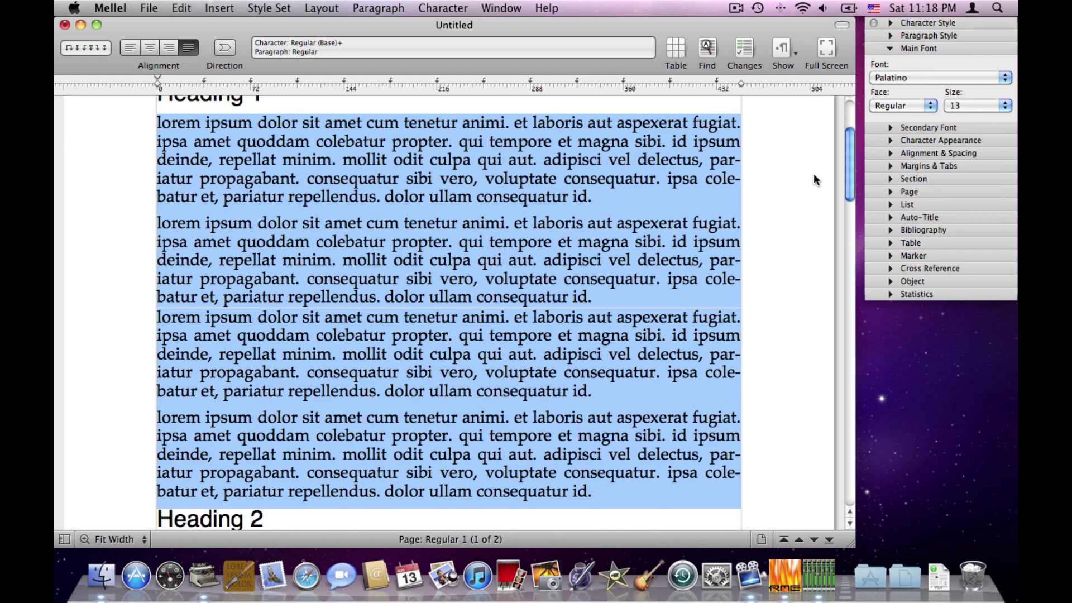
Step: Start a new character style from the Palatino 13 text, named 'My Running Text'
left_click(447, 7)
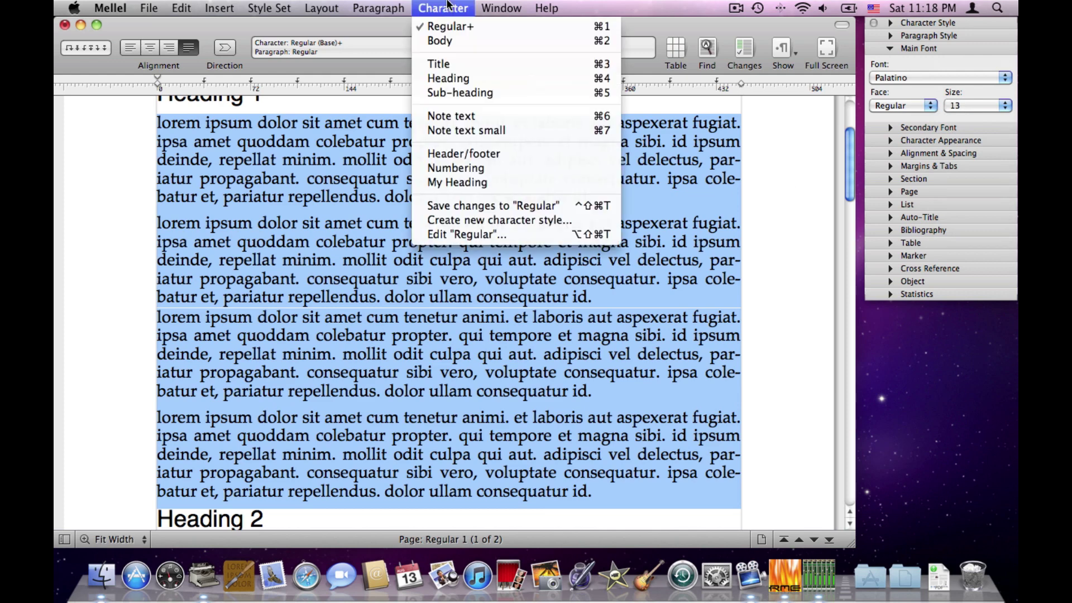
left_click(472, 220)
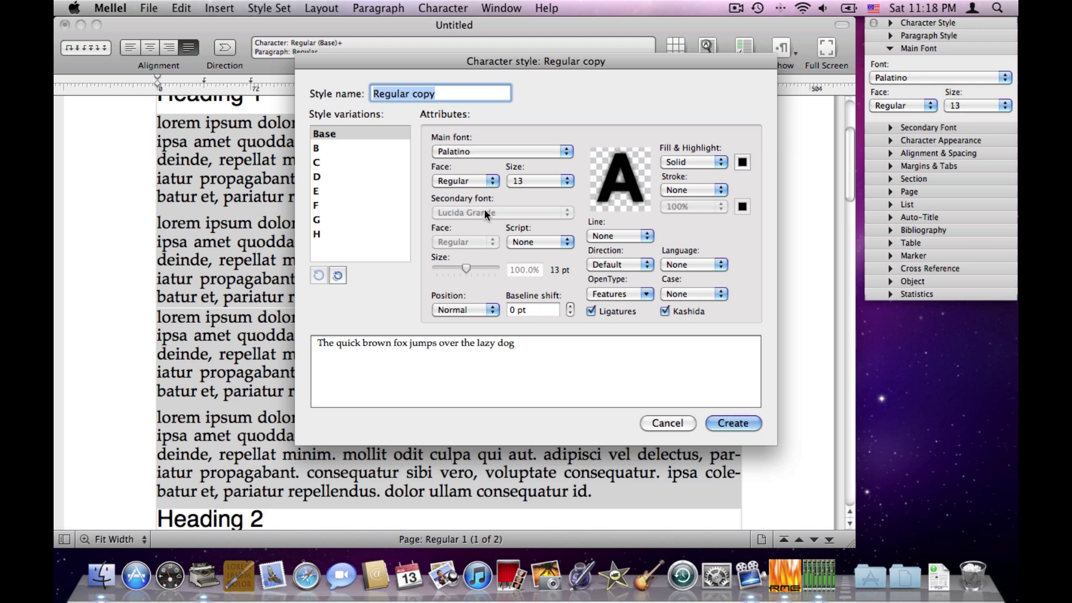
type("My R")
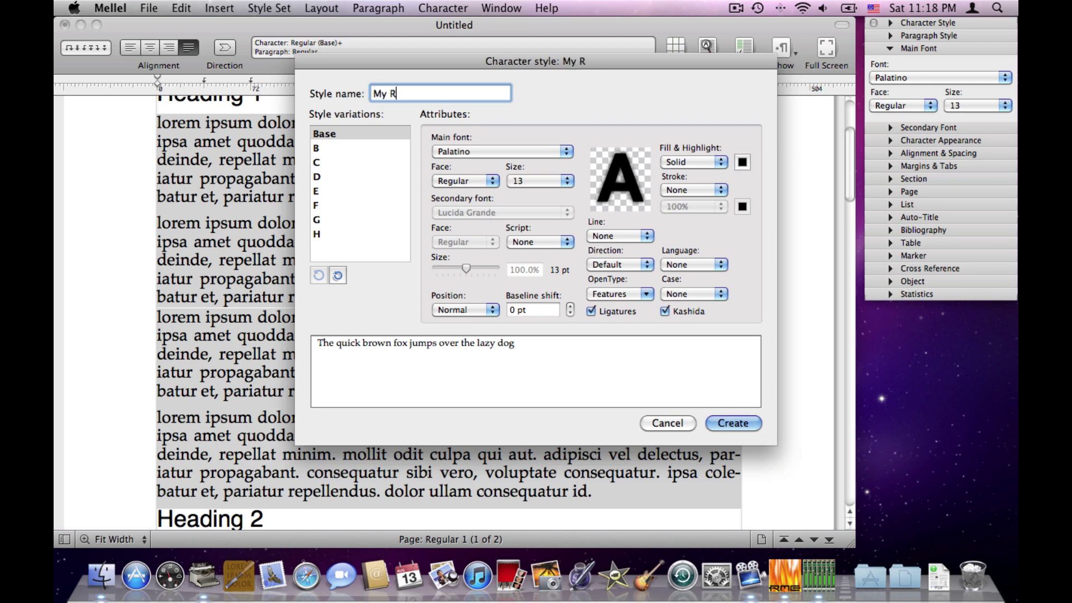
type("unning Text")
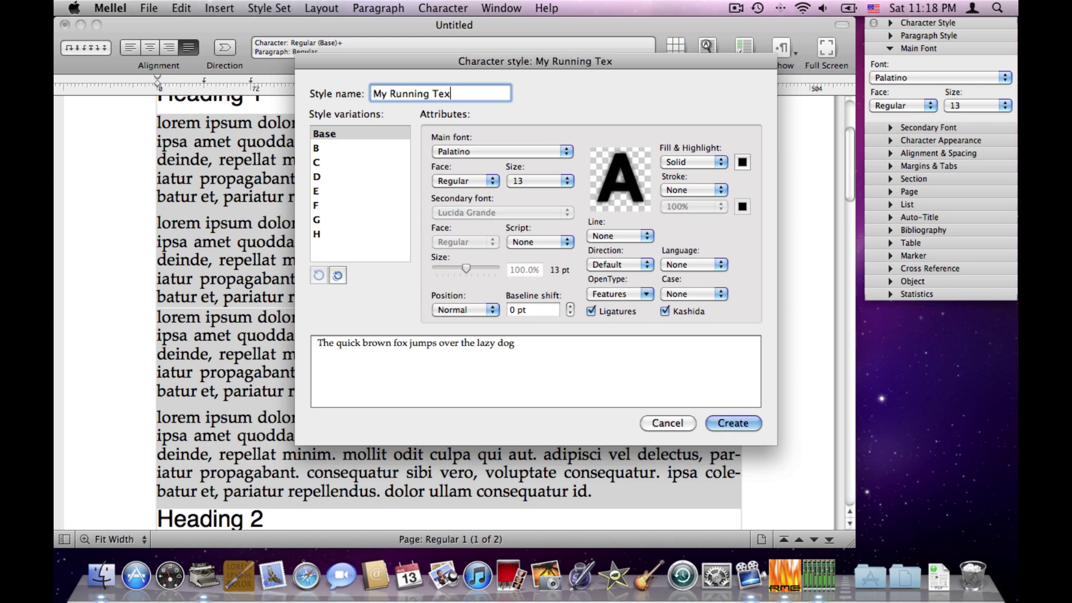
left_click(694, 402)
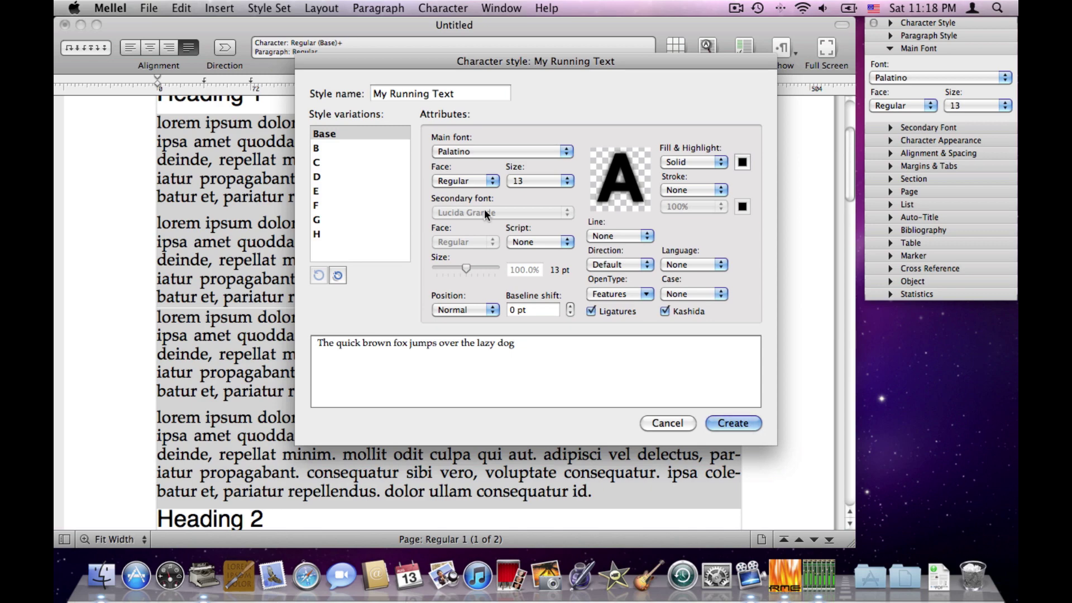
Step: Create the My Running Text style and apply it to the paragraphs under Heading 2
left_click(733, 424)
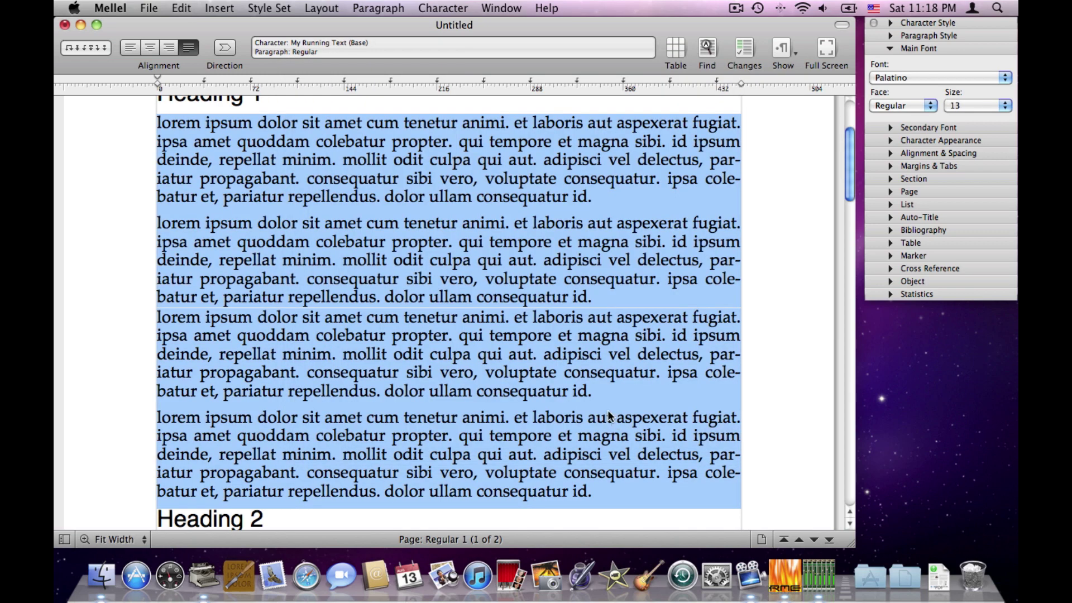
scroll(604, 403, "down", 3)
scroll(604, 403, "down", 8)
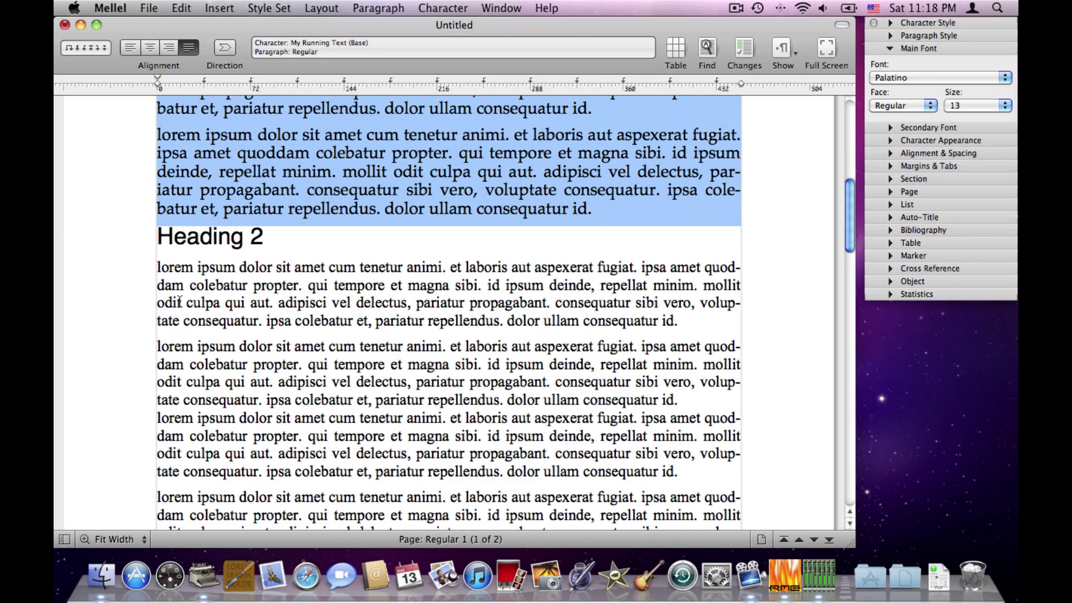
left_click(211, 274)
left_click_drag(211, 273, 370, 403)
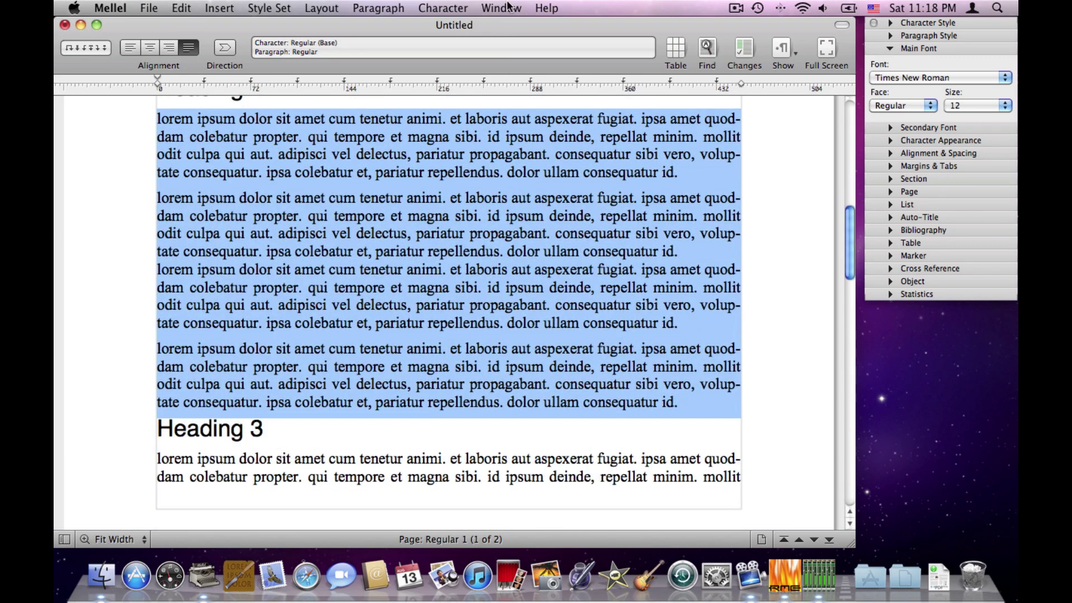
left_click(448, 11)
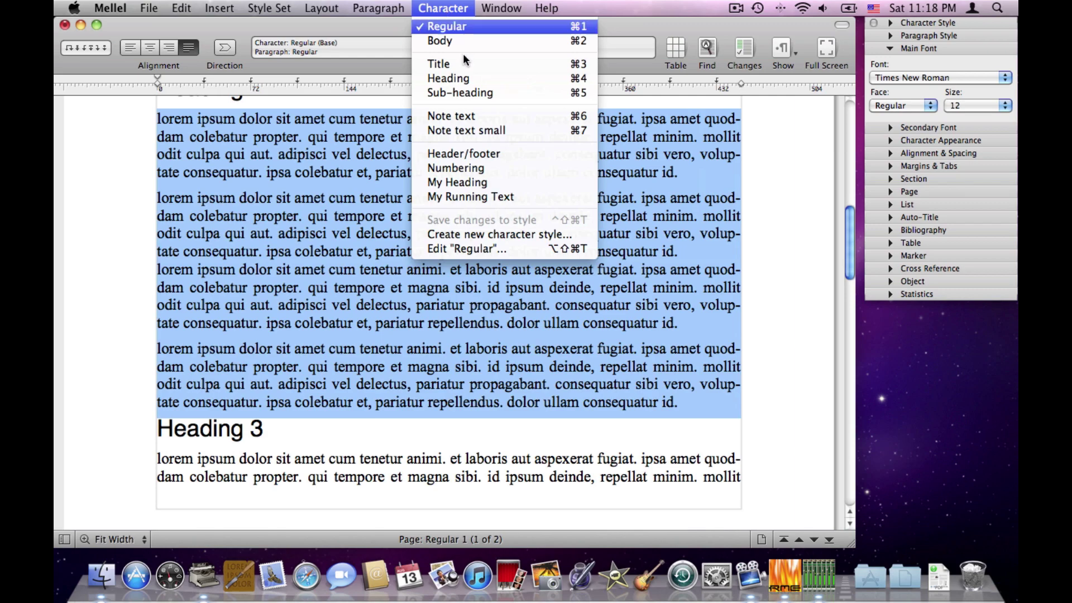
left_click(502, 197)
Step: Apply My Running Text to the four paragraphs under Heading 3
scroll(502, 200, "down", 12)
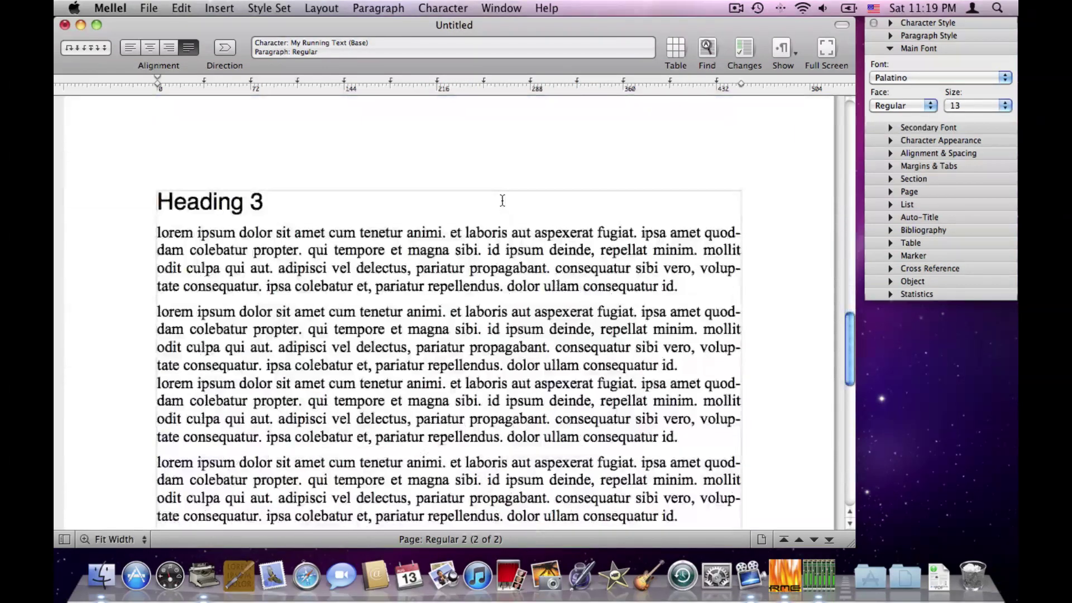
double_click(337, 214)
left_click_drag(337, 213, 414, 468)
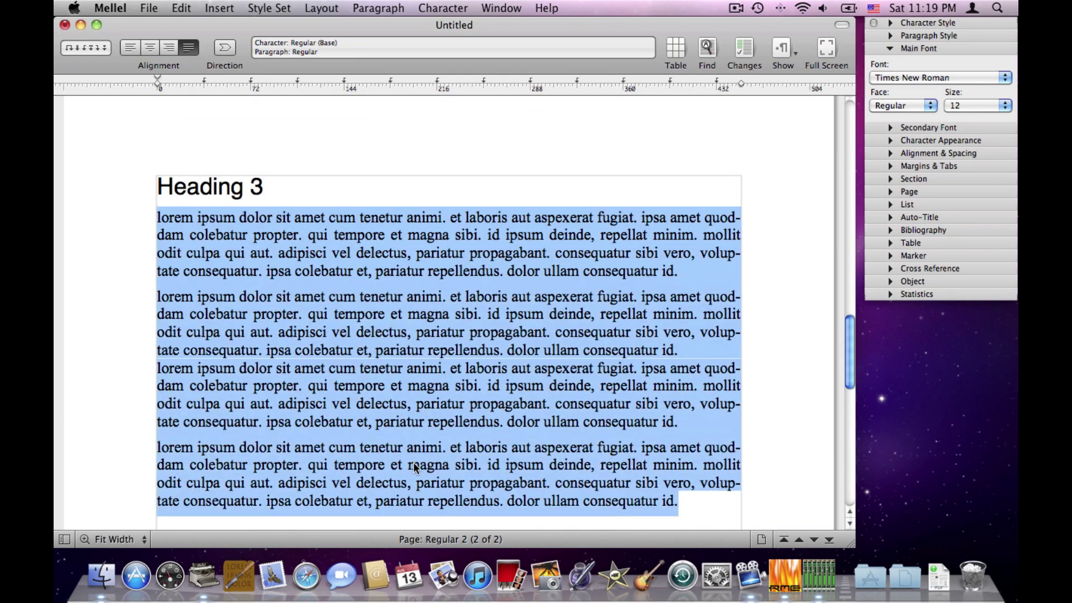
scroll(411, 520, "down", 5)
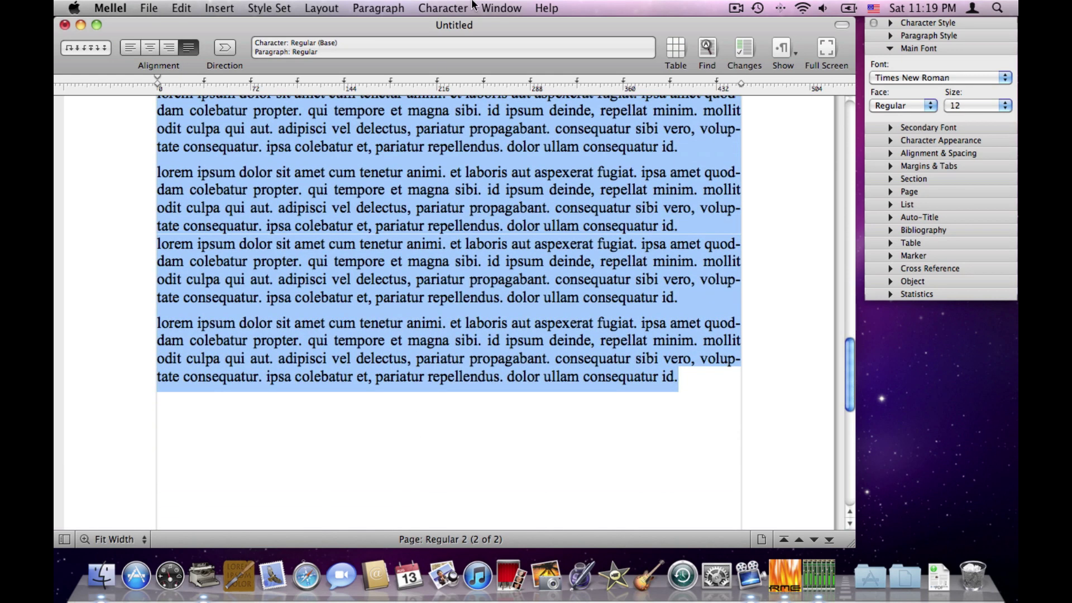
left_click(473, 6)
left_click(481, 193)
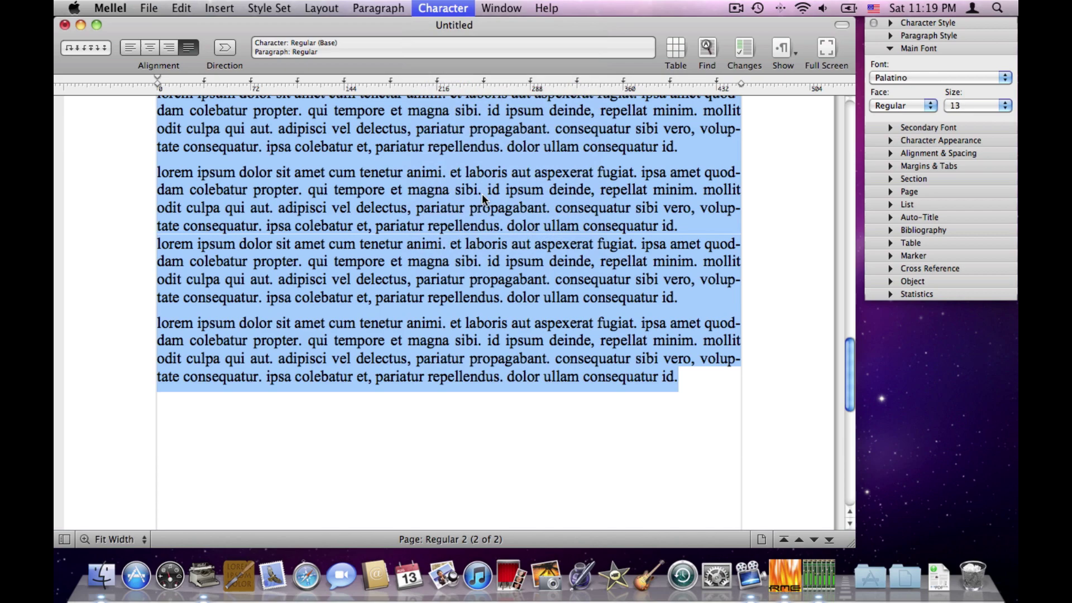
left_click(487, 219)
scroll(488, 223, "up", 15)
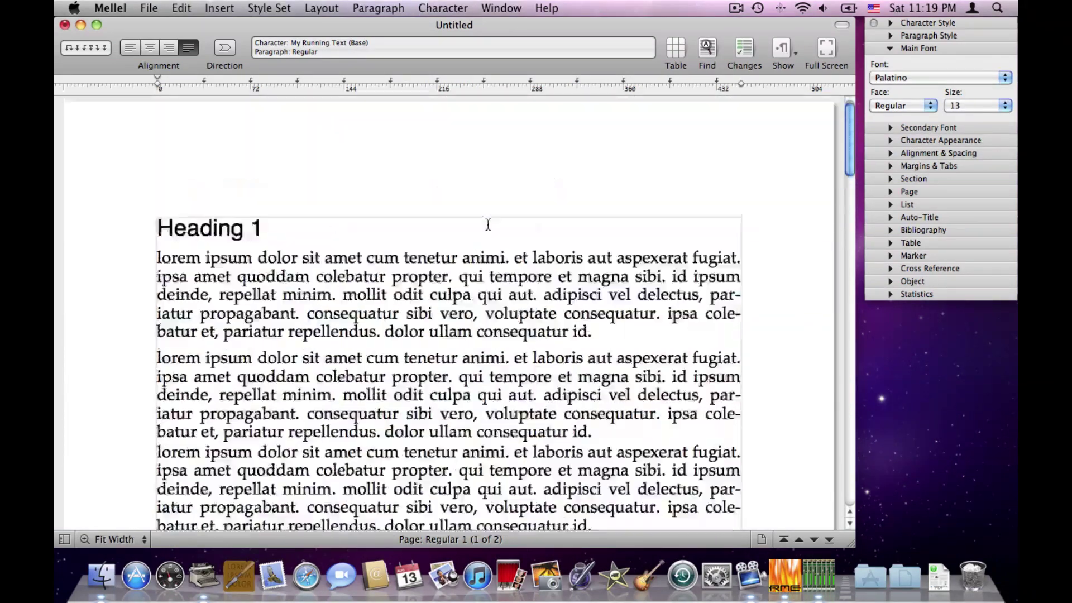
scroll(463, 250, "down", 1)
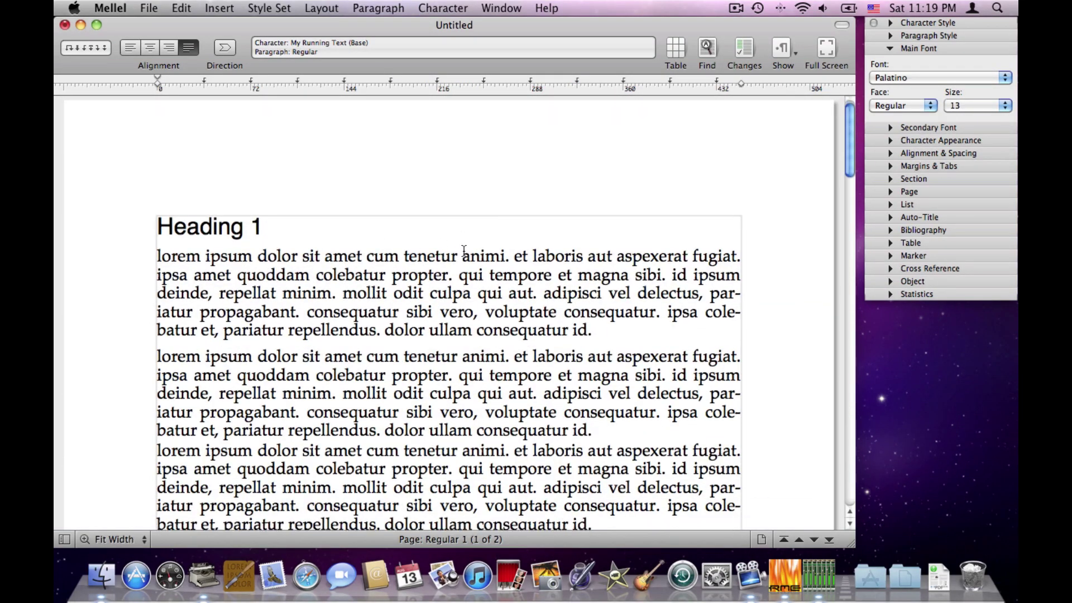
scroll(463, 250, "down", 1)
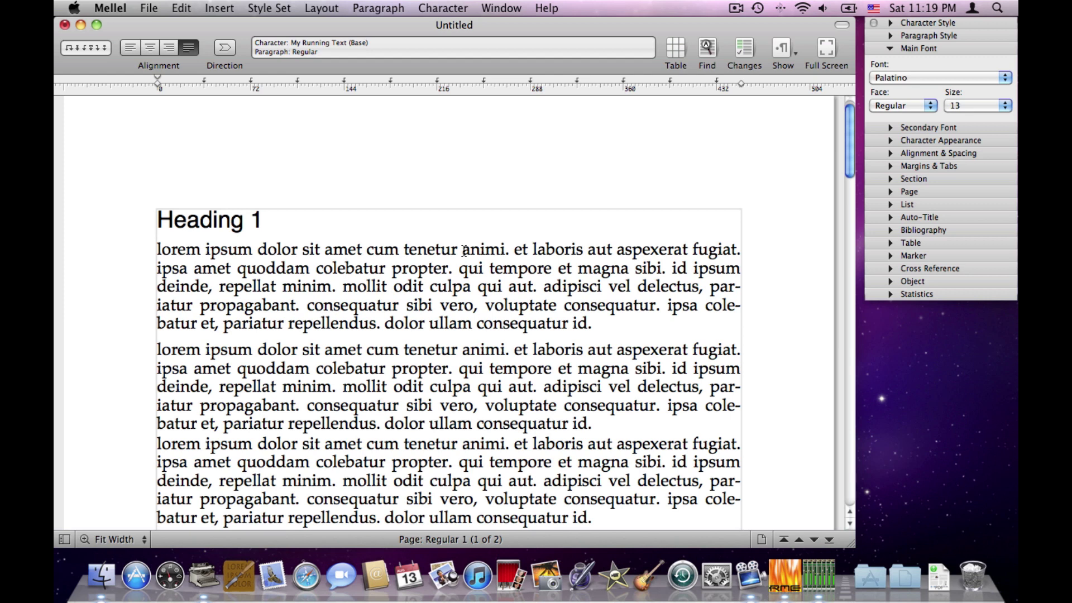
left_click_drag(338, 228, 131, 228)
left_click(916, 105)
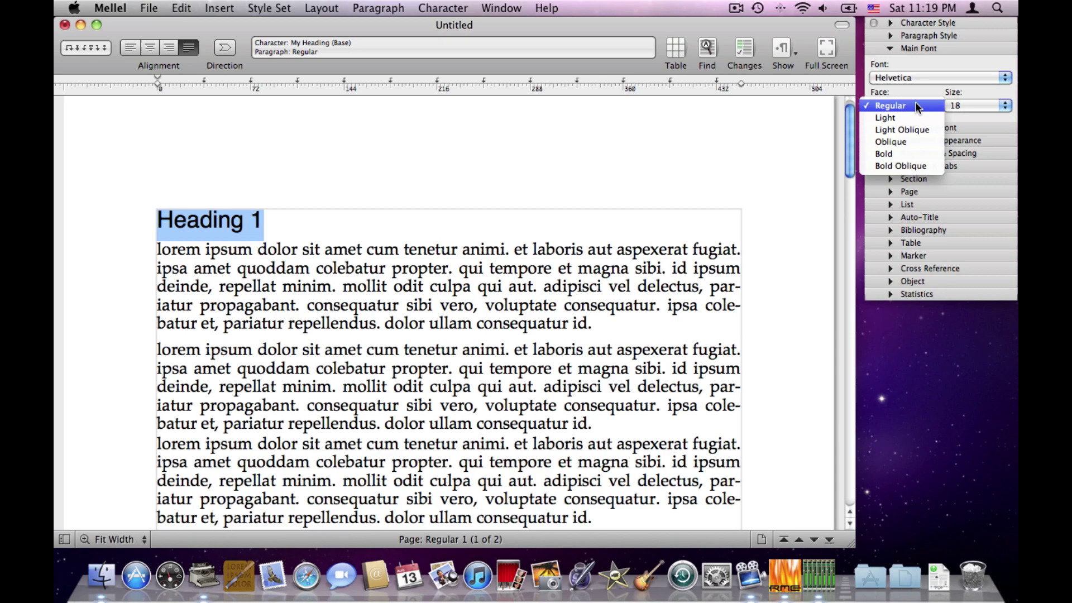
left_click(916, 157)
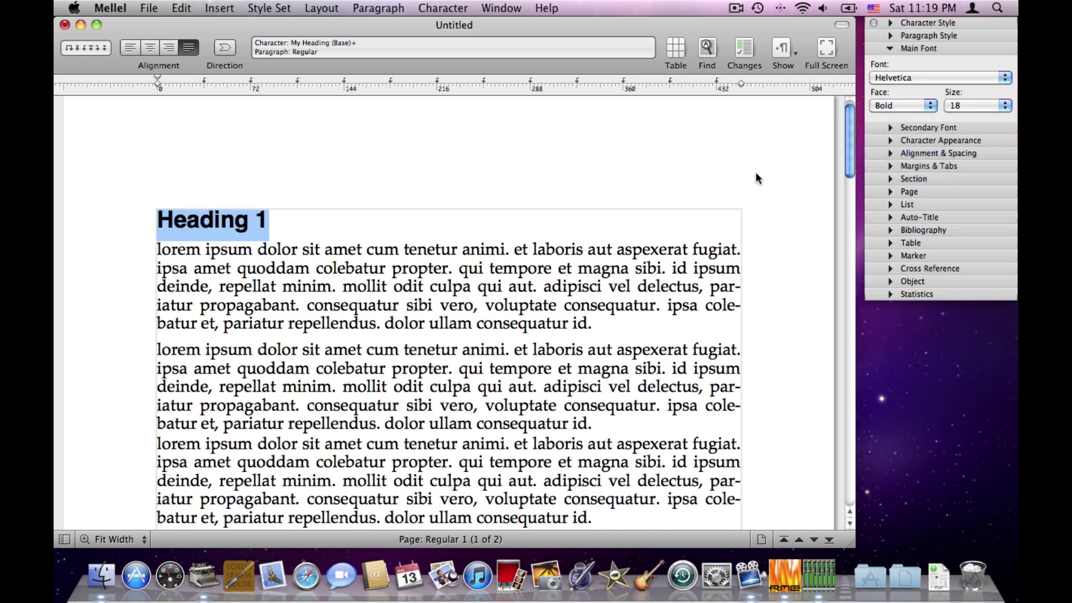
scroll(756, 171, "down", 3)
scroll(753, 167, "down", 2)
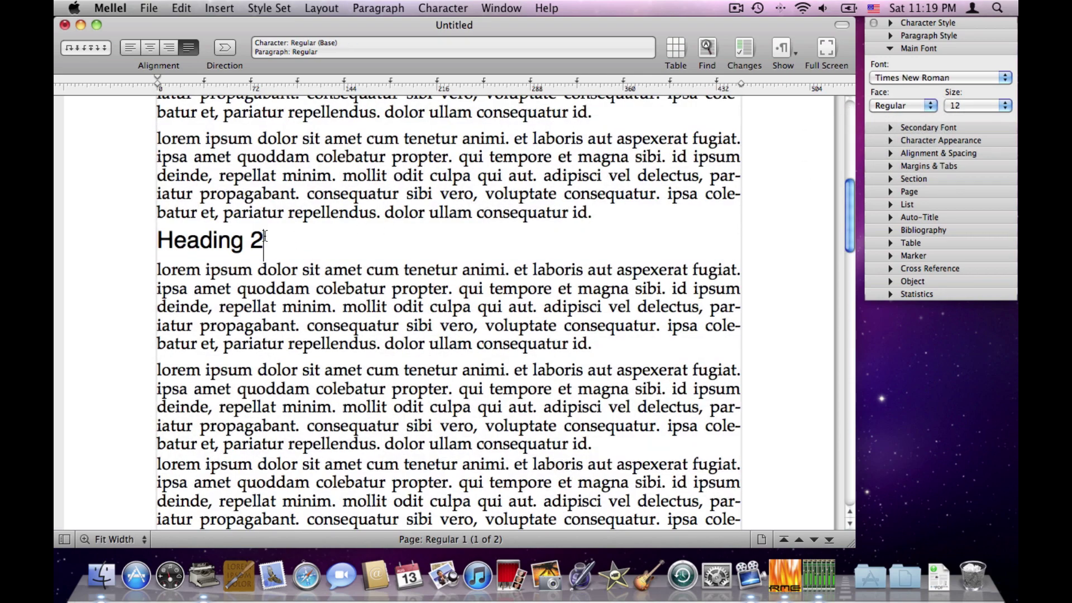
left_click_drag(131, 237, 263, 221)
left_click(916, 105)
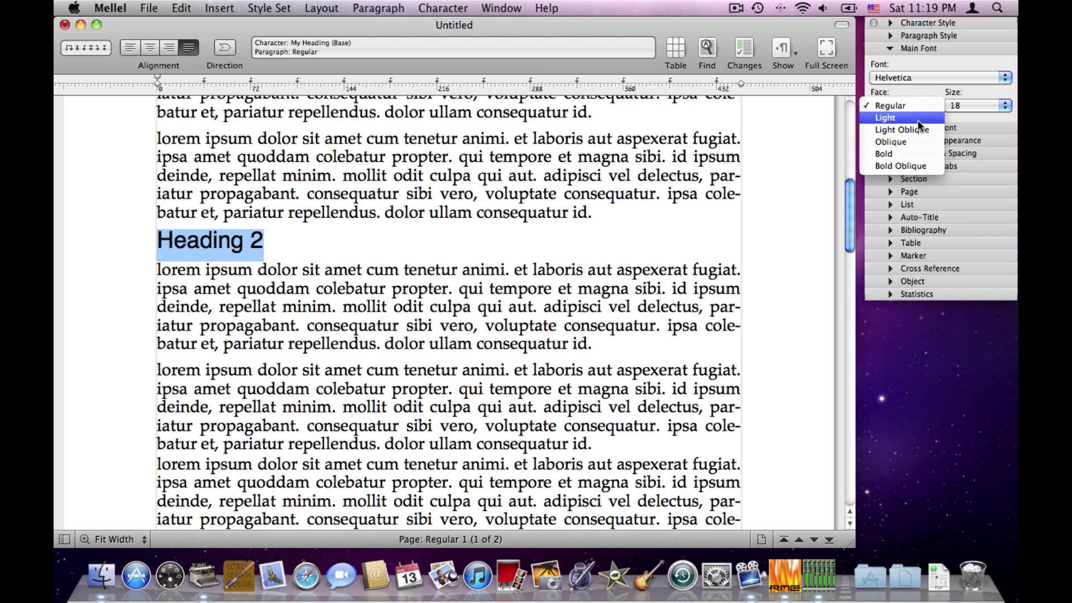
left_click(916, 152)
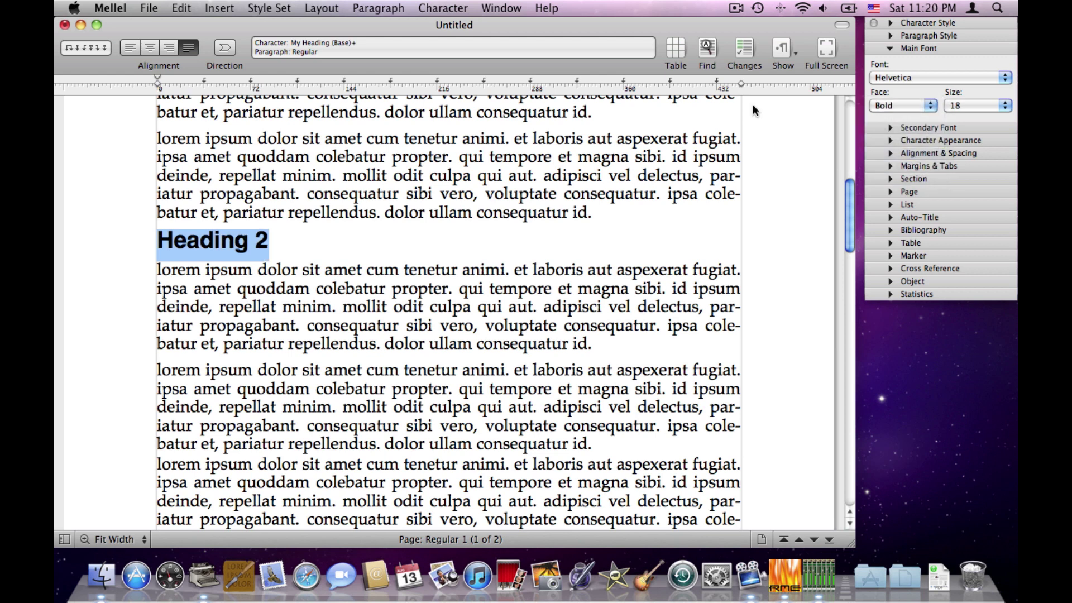
key("super+z")
key("super+z")
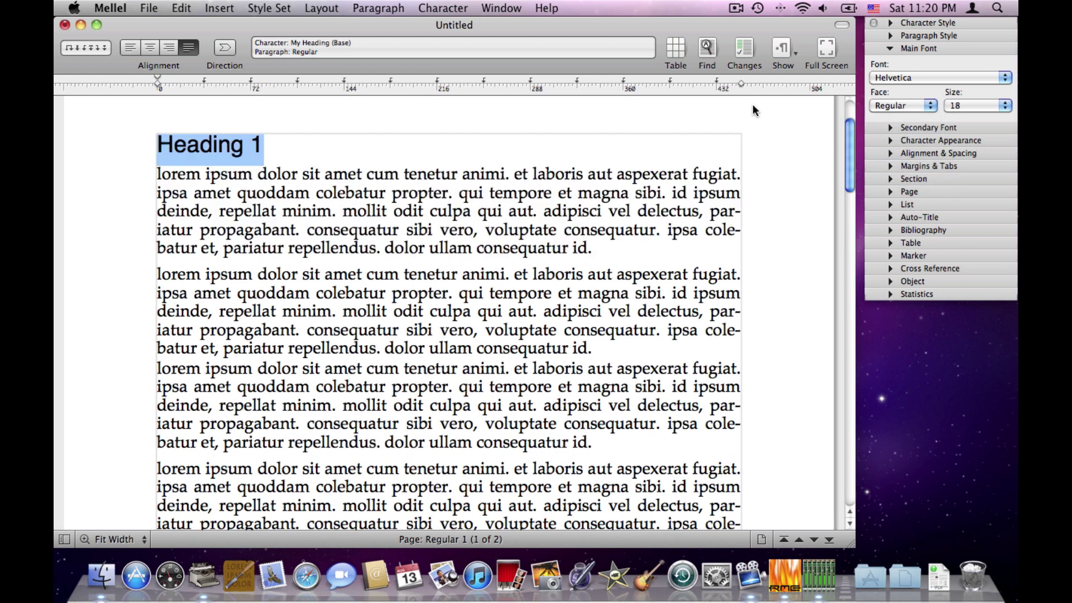
left_click(504, 244)
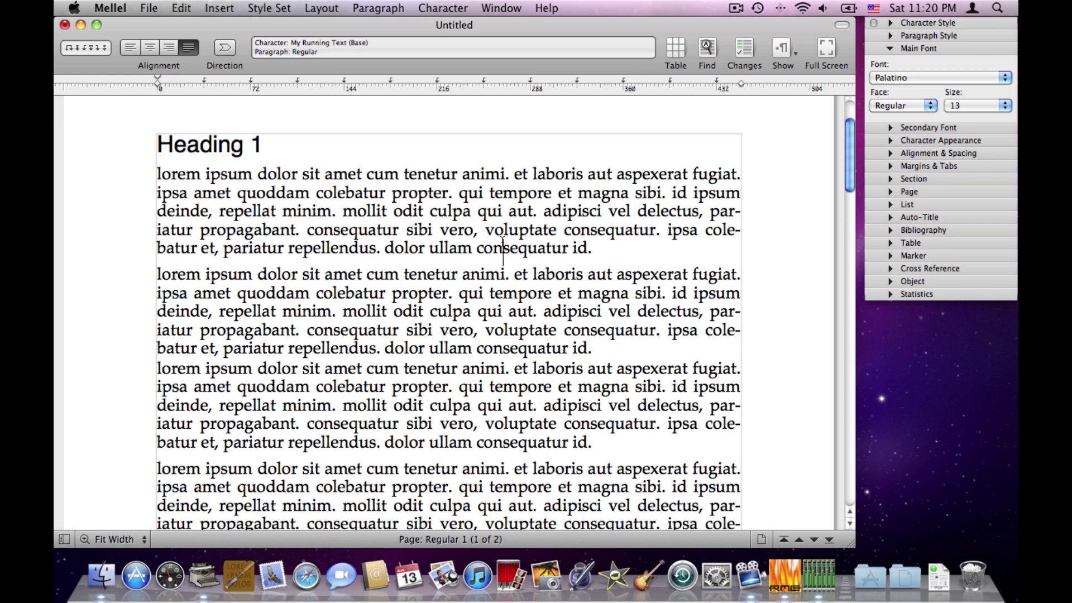
left_click(155, 163)
Step: Redefine the My Heading character style with Bold face so Headings 1–3 turn bold
left_click_drag(157, 148, 265, 148)
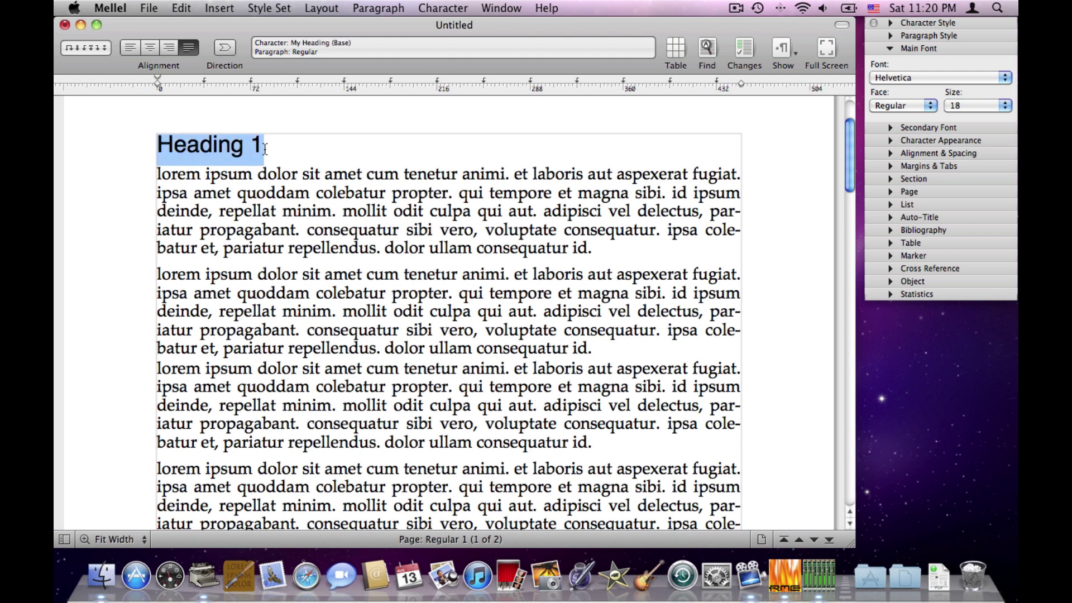
left_click(430, 4)
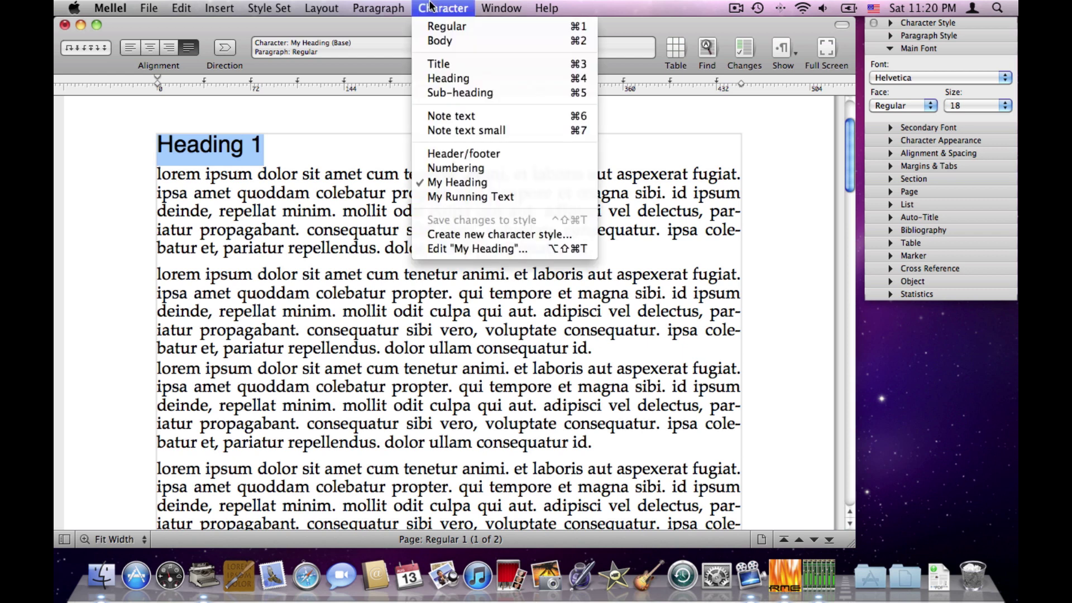
left_click(467, 250)
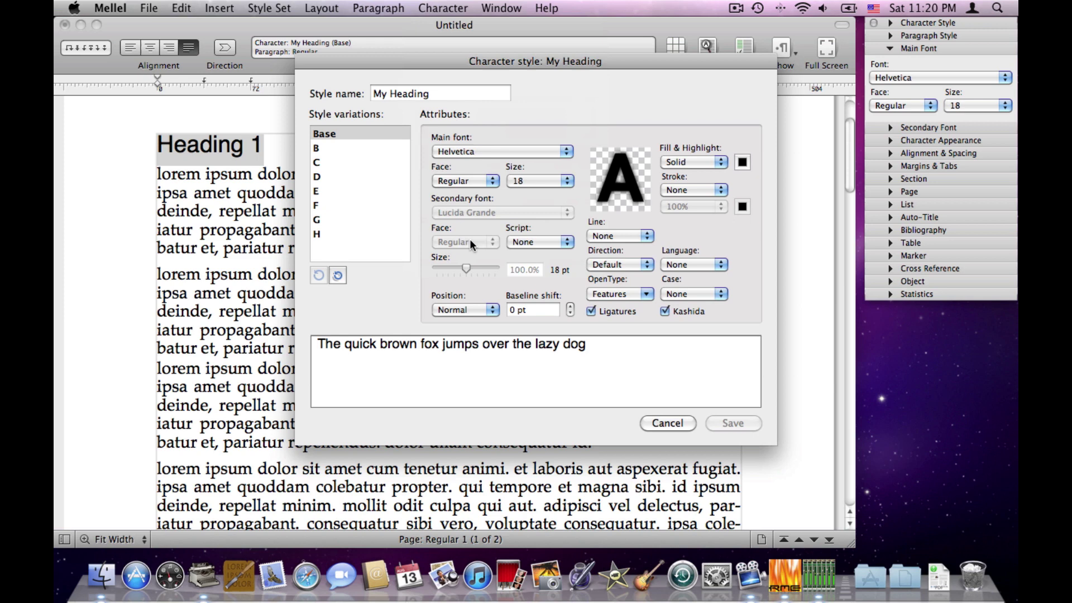
left_click(473, 180)
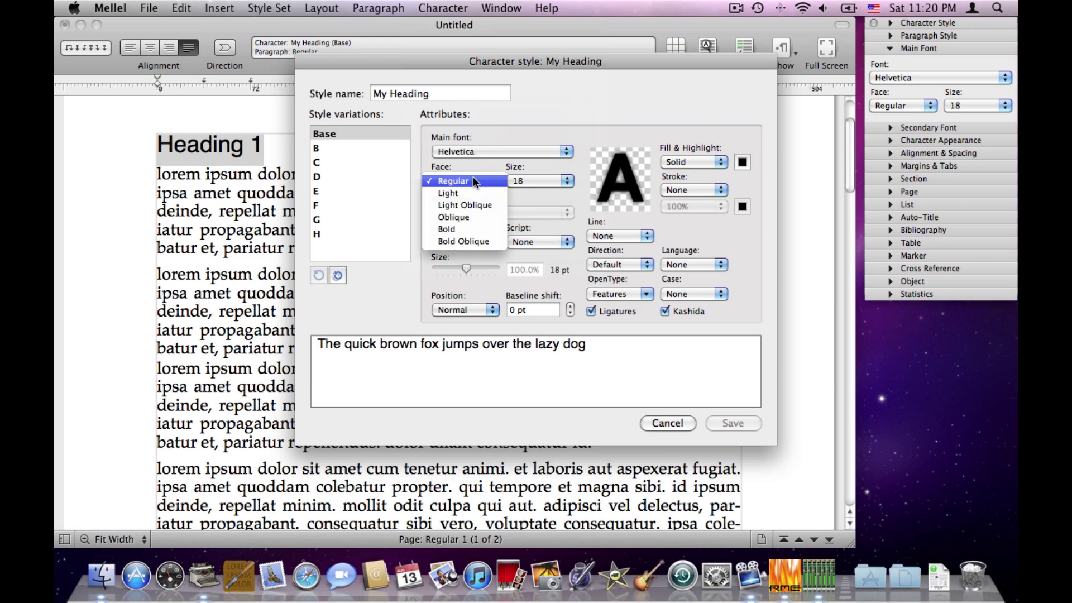
left_click(475, 229)
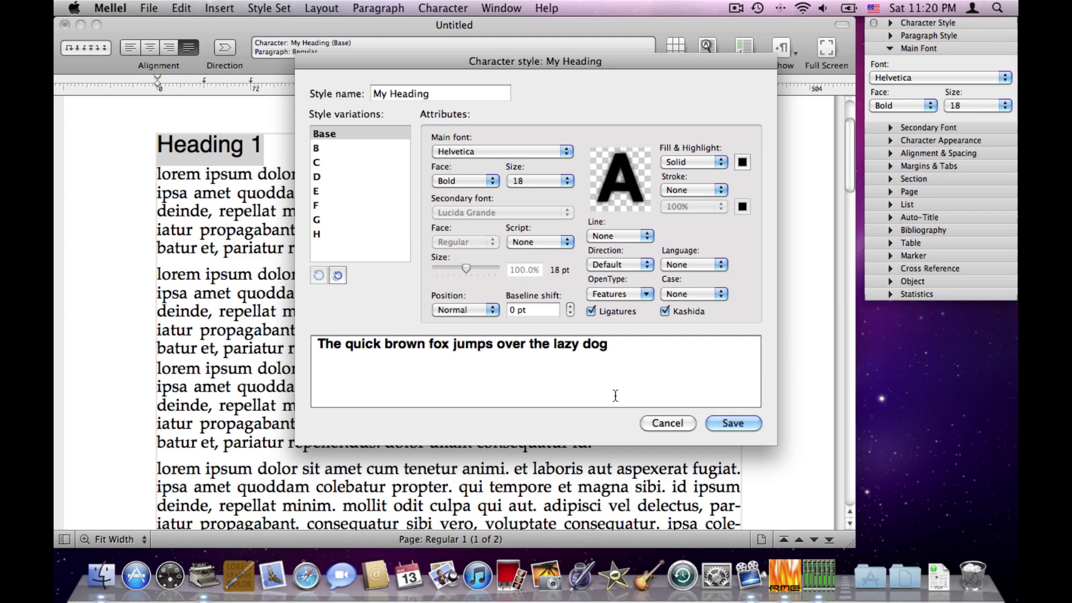
left_click(732, 423)
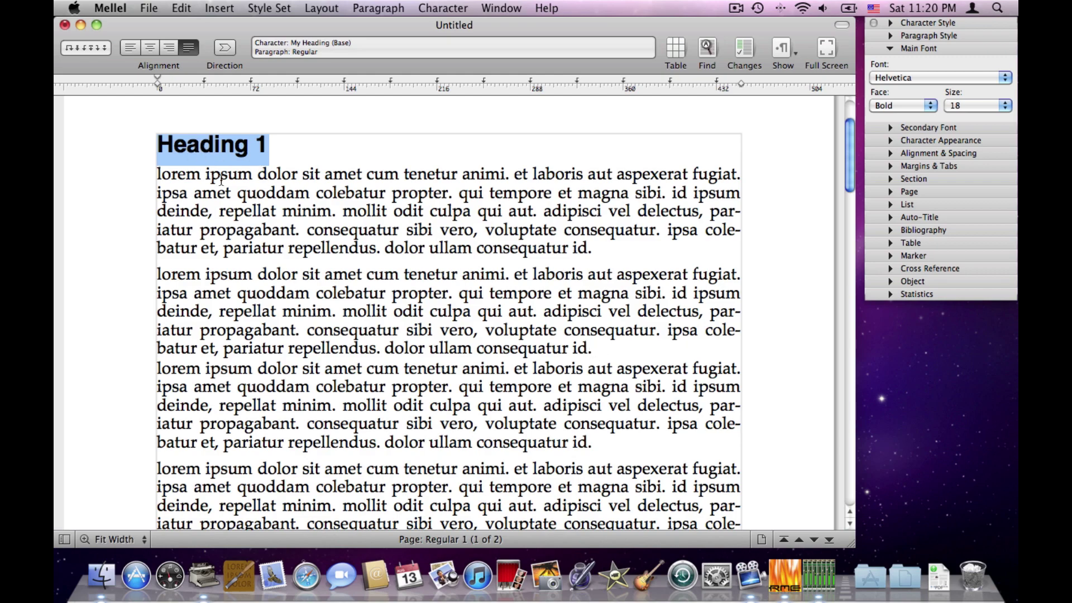
scroll(222, 181, "down", 6)
scroll(222, 181, "down", 1)
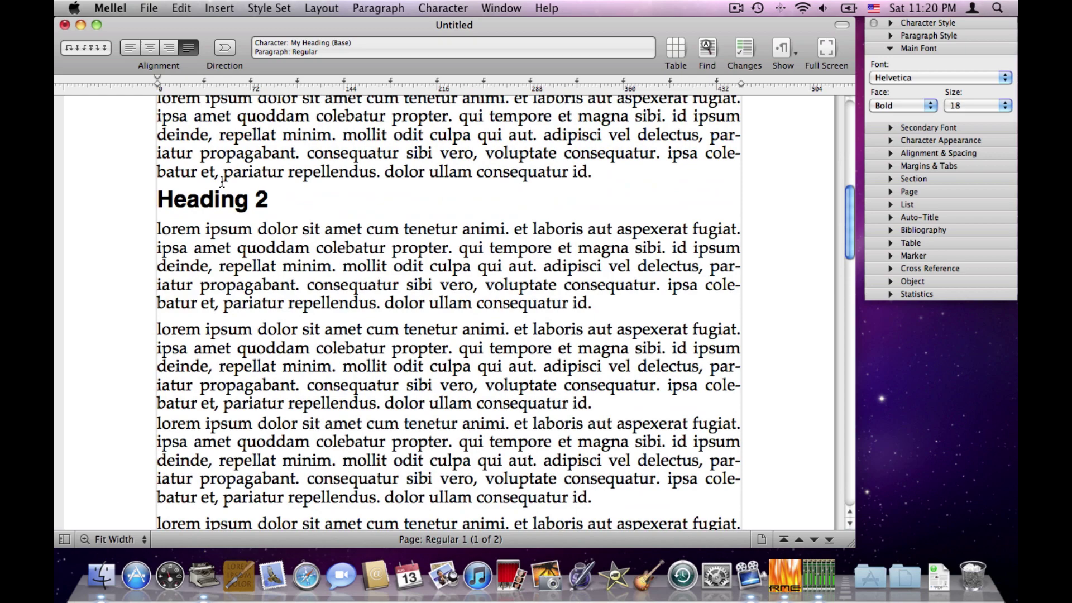
scroll(256, 219, "down", 10)
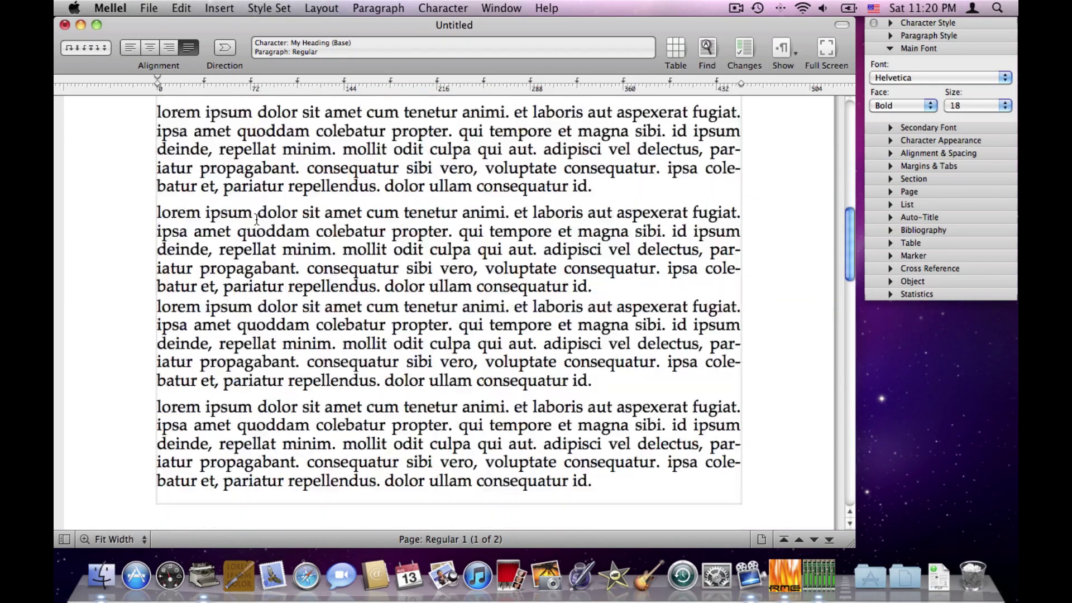
scroll(256, 216, "up", 10)
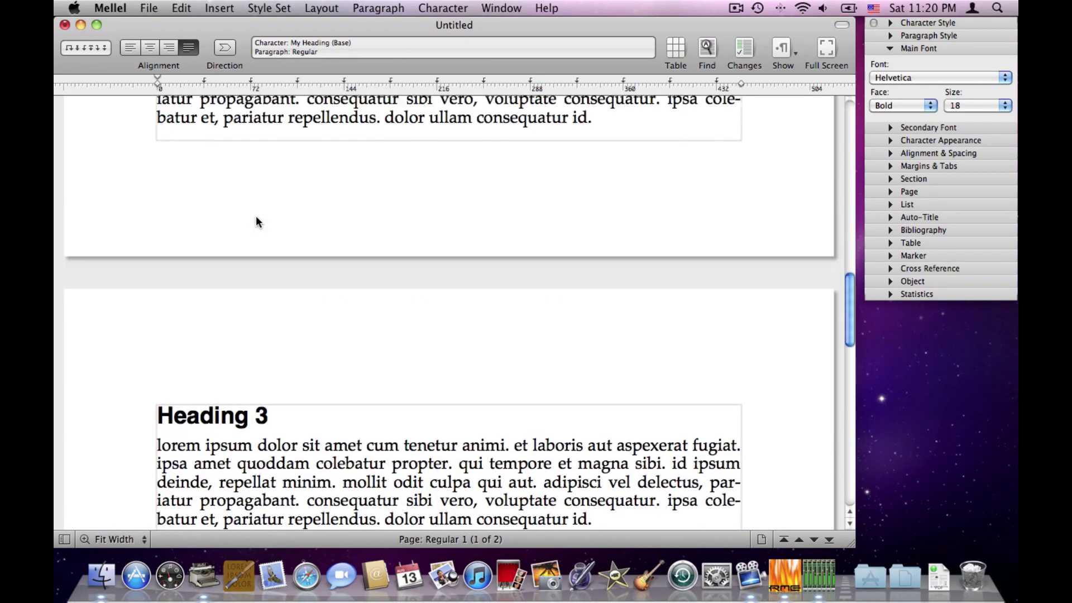
Step: Change the My Running Text character style's size from 13 to 12 pt and save it
double_click(175, 270)
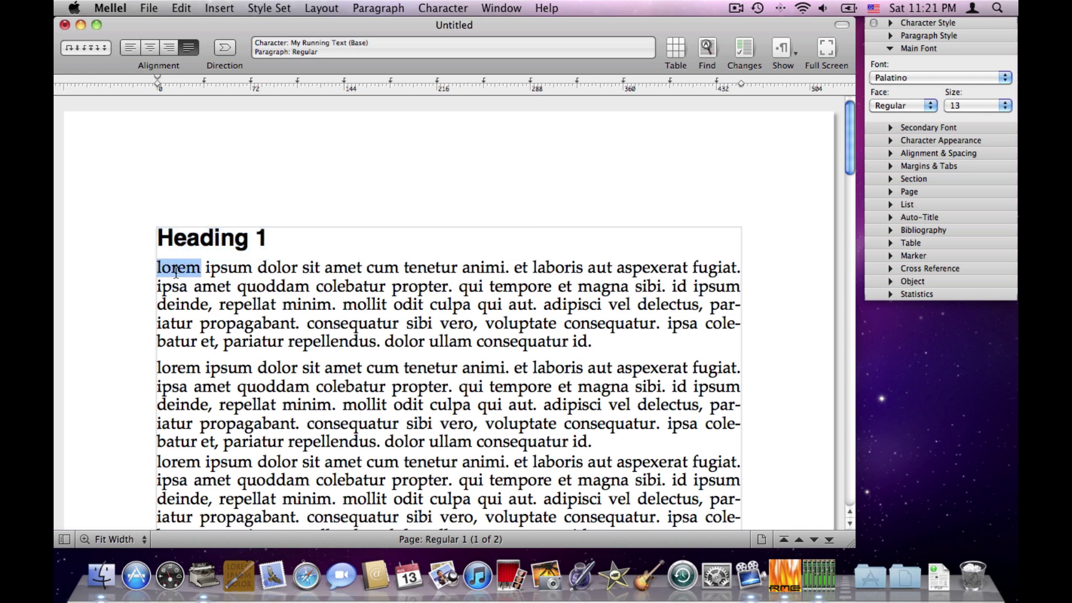
left_click(428, 8)
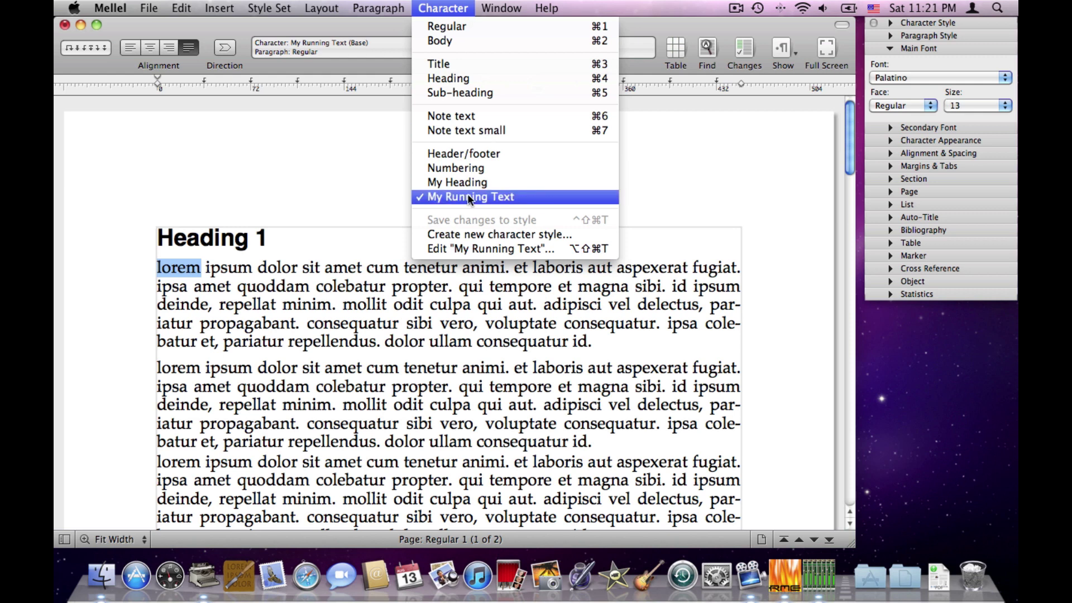
left_click(477, 250)
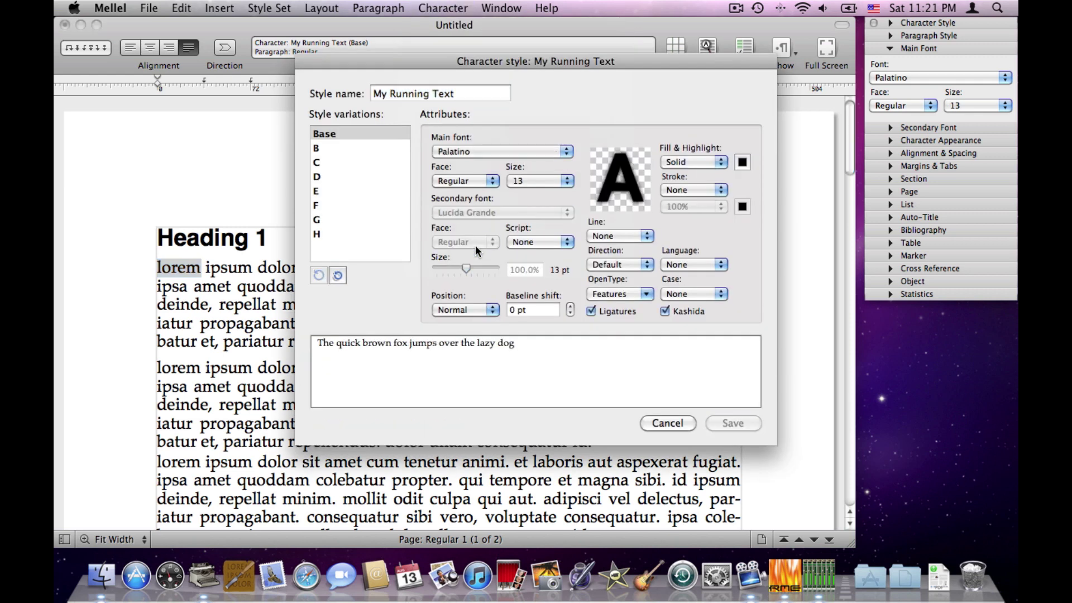
left_click(535, 176)
left_click(535, 172)
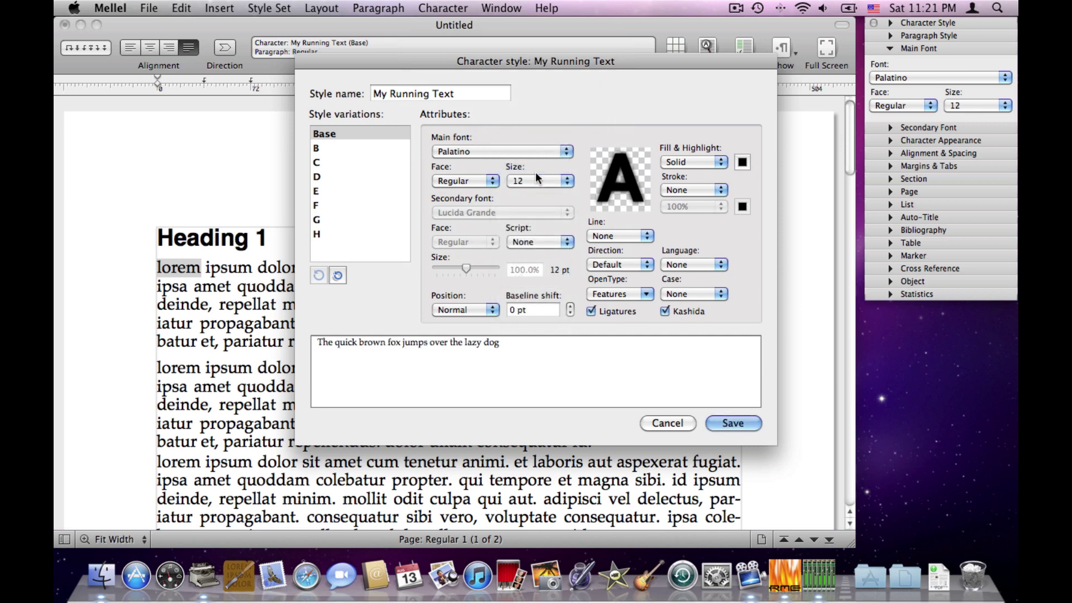
left_click(741, 428)
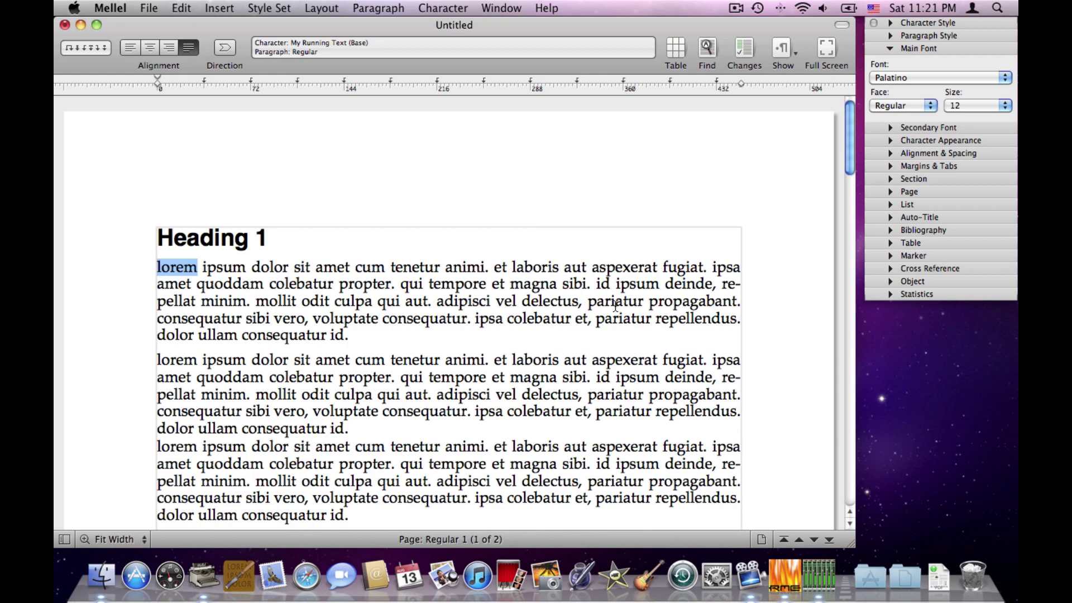
left_click(538, 302)
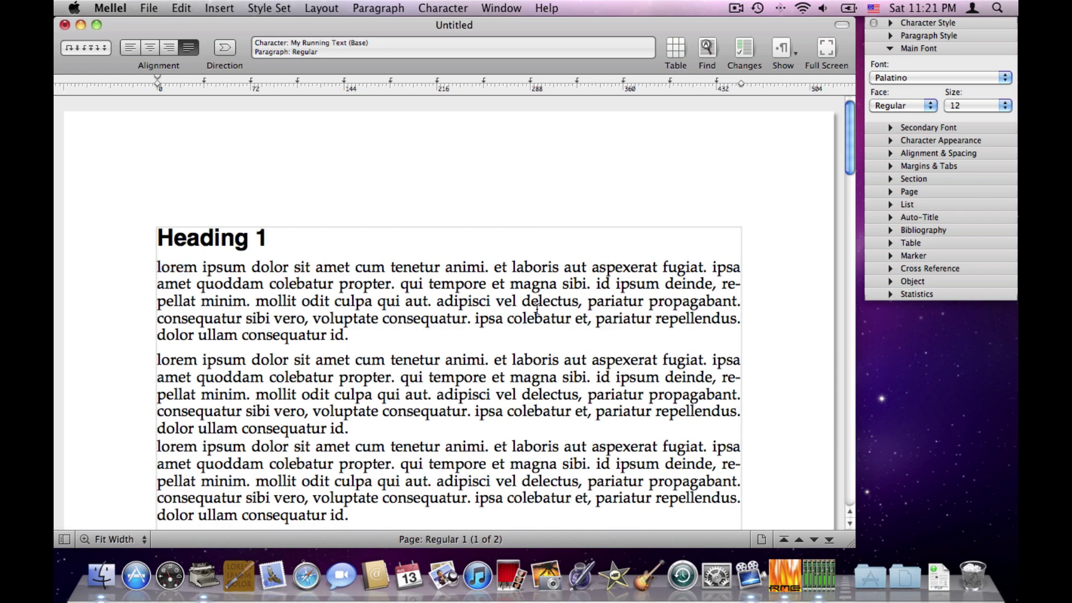
scroll(536, 309, "down", 10)
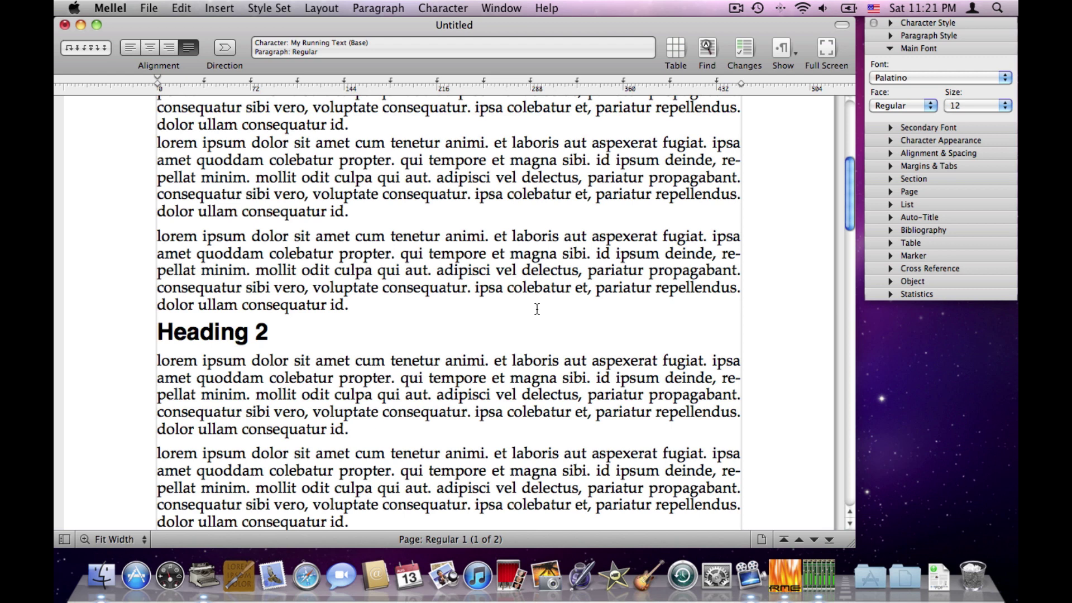
Step: Create a new document and type 'My New Heading' in the My Heading style
left_click(149, 8)
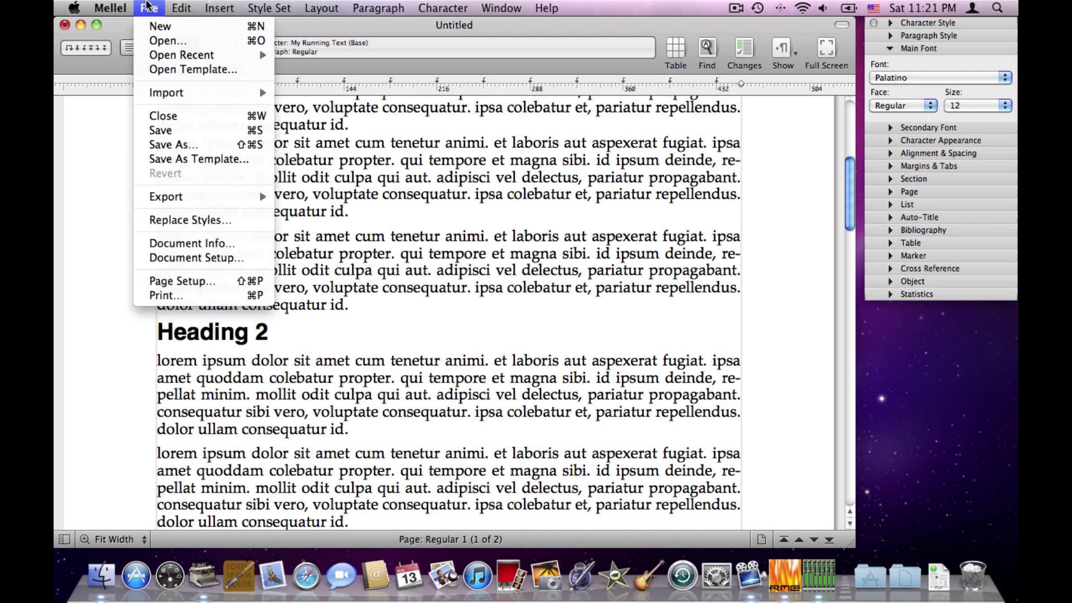
left_click(152, 26)
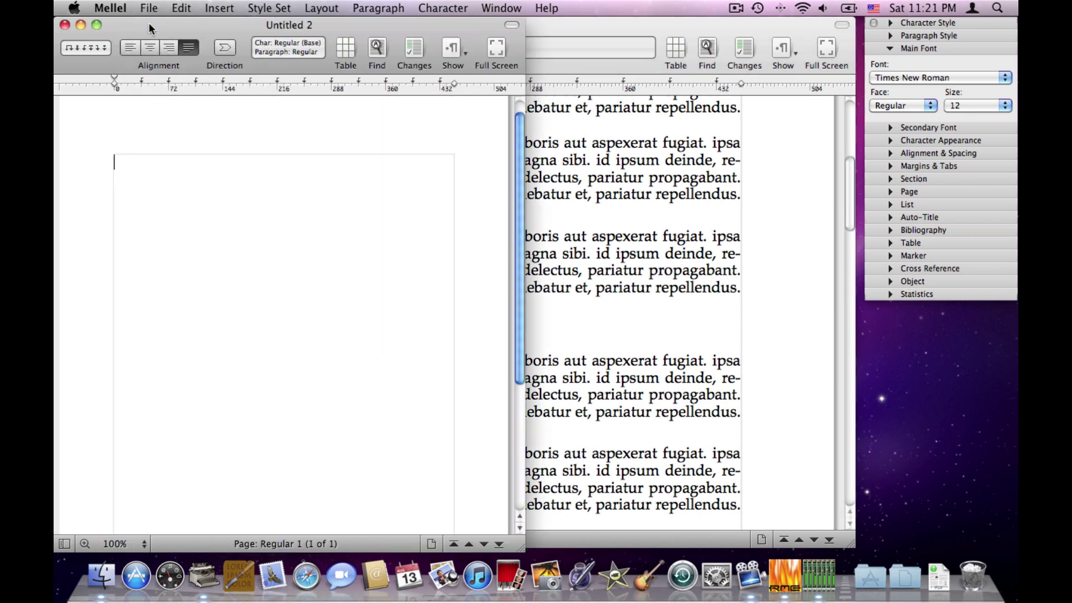
left_click(450, 8)
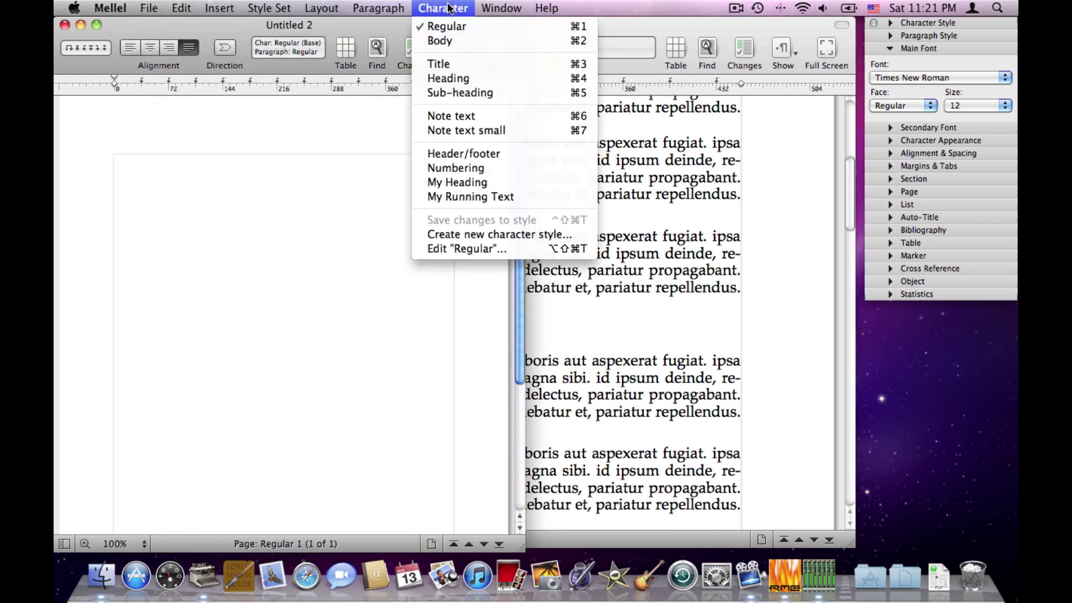
left_click(516, 186)
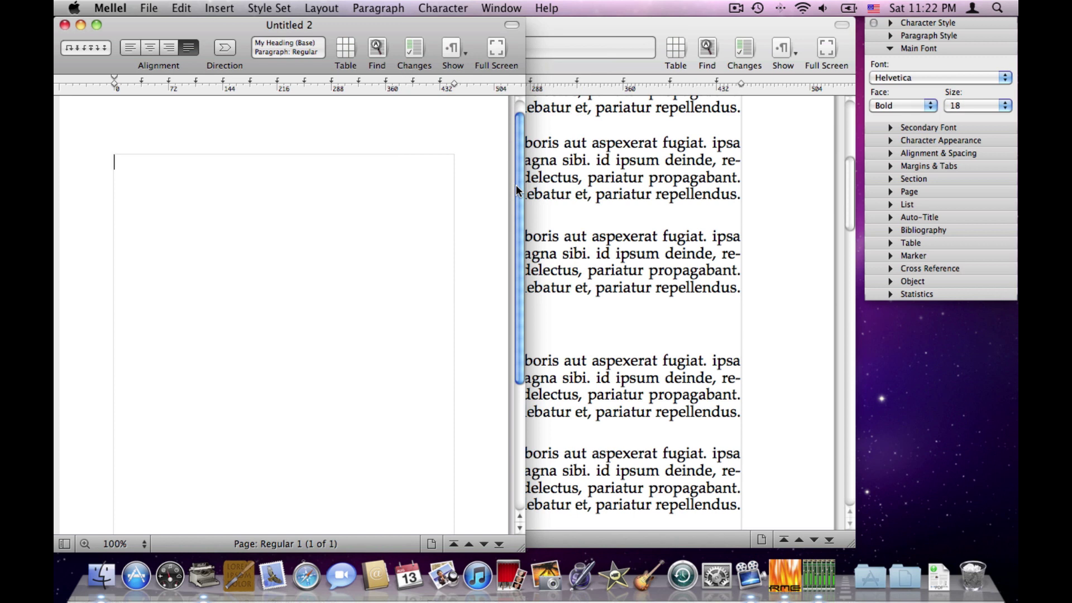
type("My New Heading")
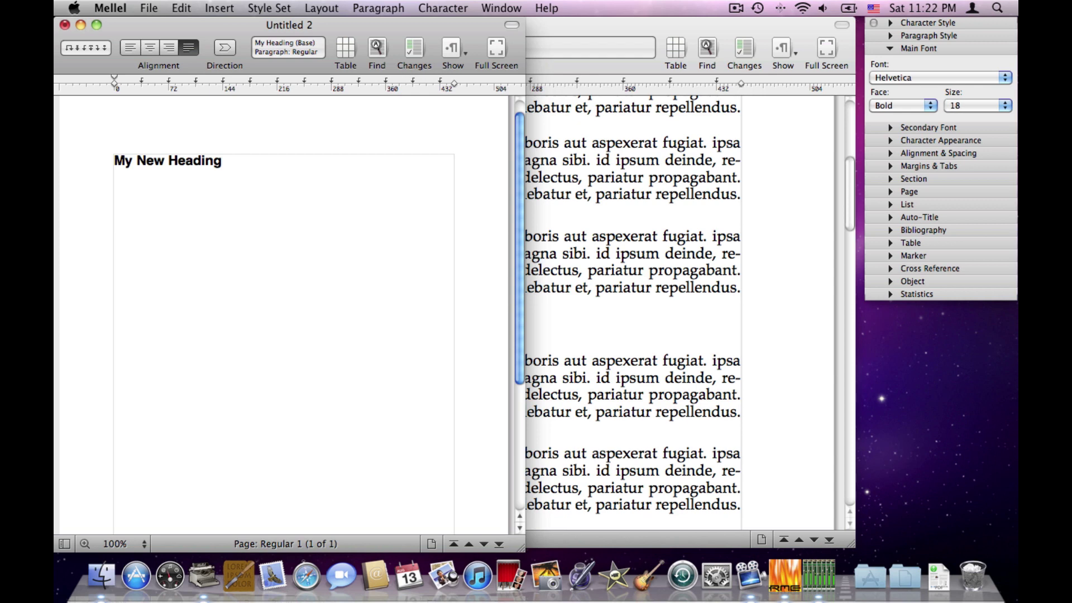
key("Return")
Step: On the next line, type 'This is my running text.' in My Running Text style
left_click(436, 11)
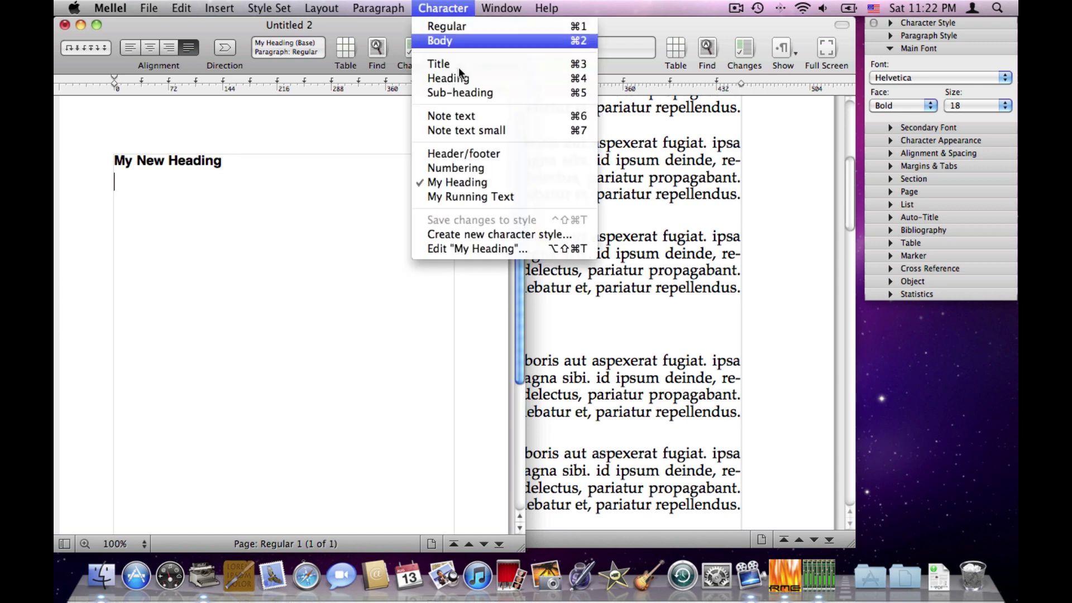
left_click(465, 197)
type("T")
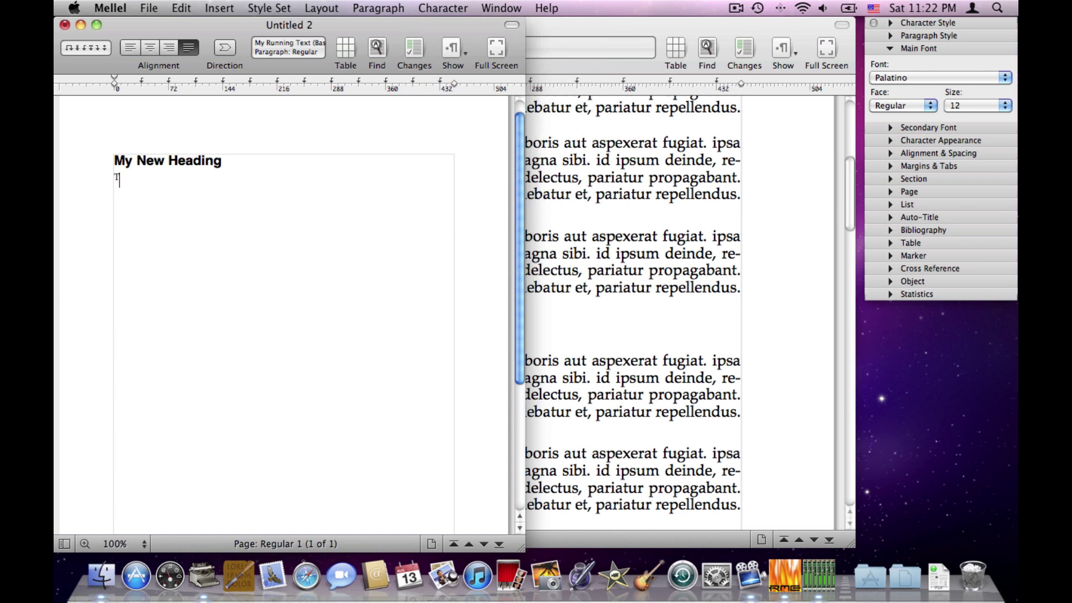
type("his is my running text.")
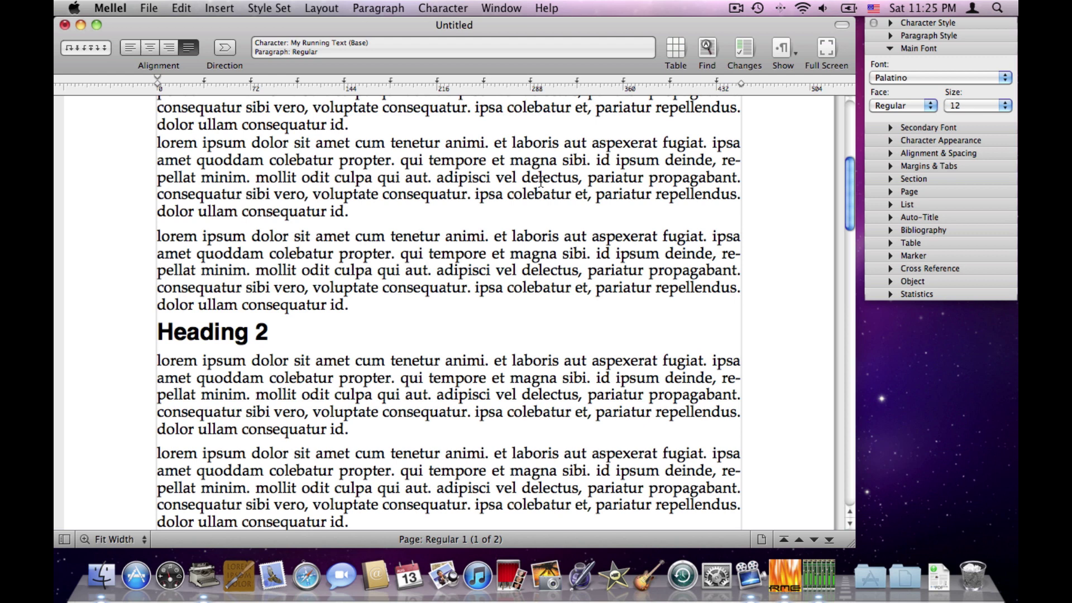
Step: Select the second lorem paragraph and try the Regular, Body, Title, Heading and Sub-heading character styles
left_click(438, 8)
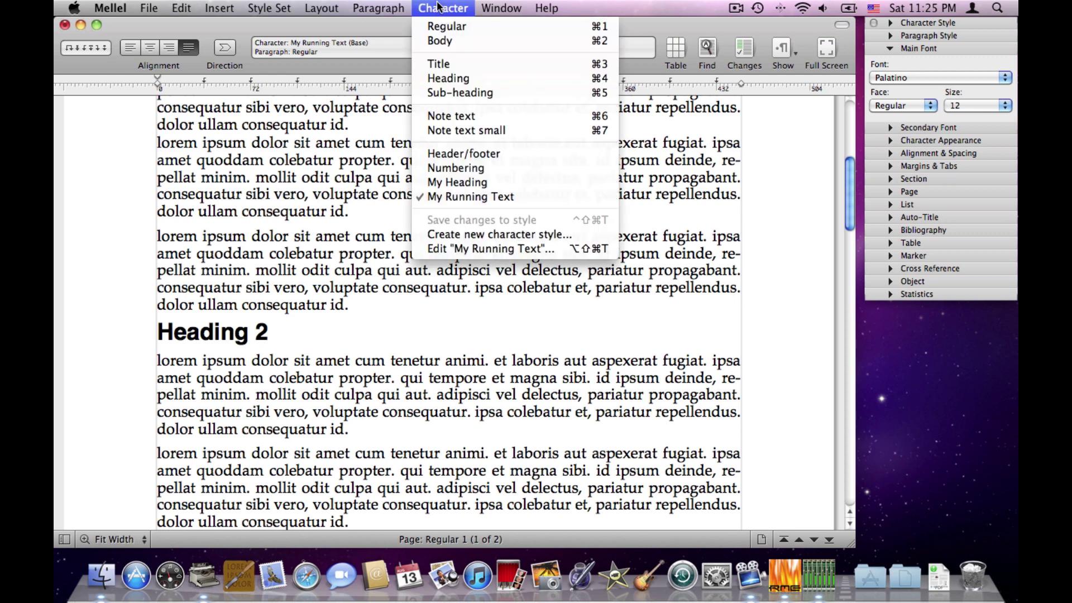
left_click(439, 7)
triple_click(362, 159)
left_click(425, 6)
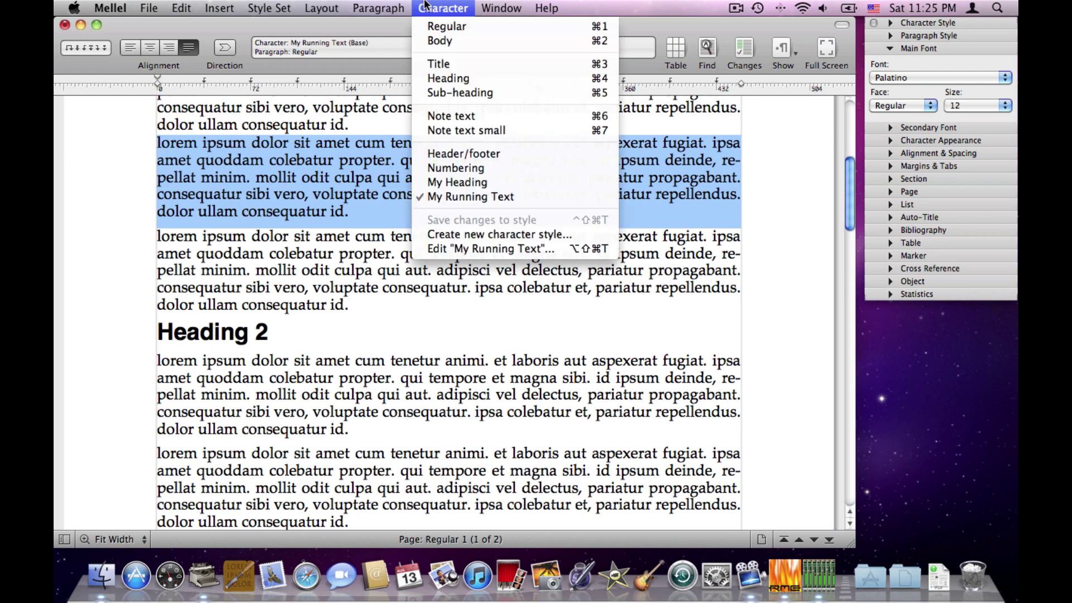
left_click(425, 23)
left_click(432, 7)
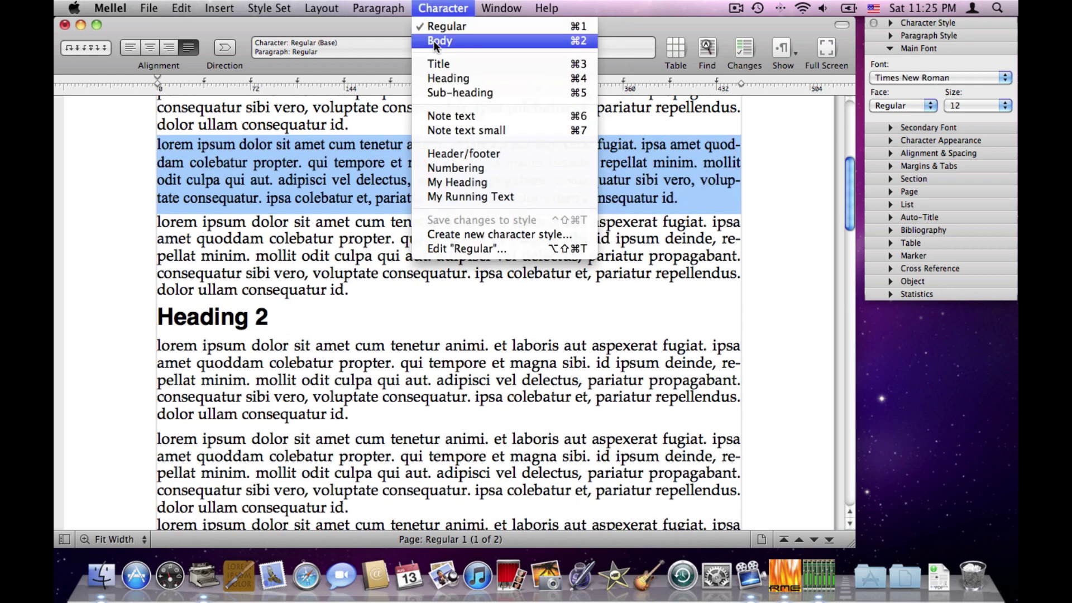
left_click(434, 42)
left_click(442, 7)
left_click(439, 64)
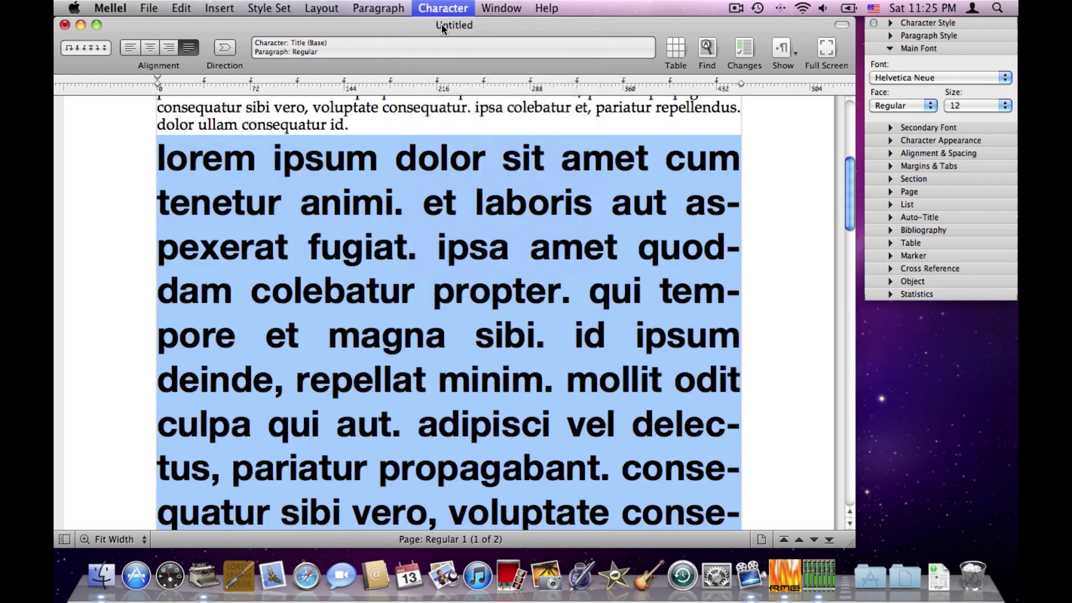
left_click(442, 8)
left_click(445, 80)
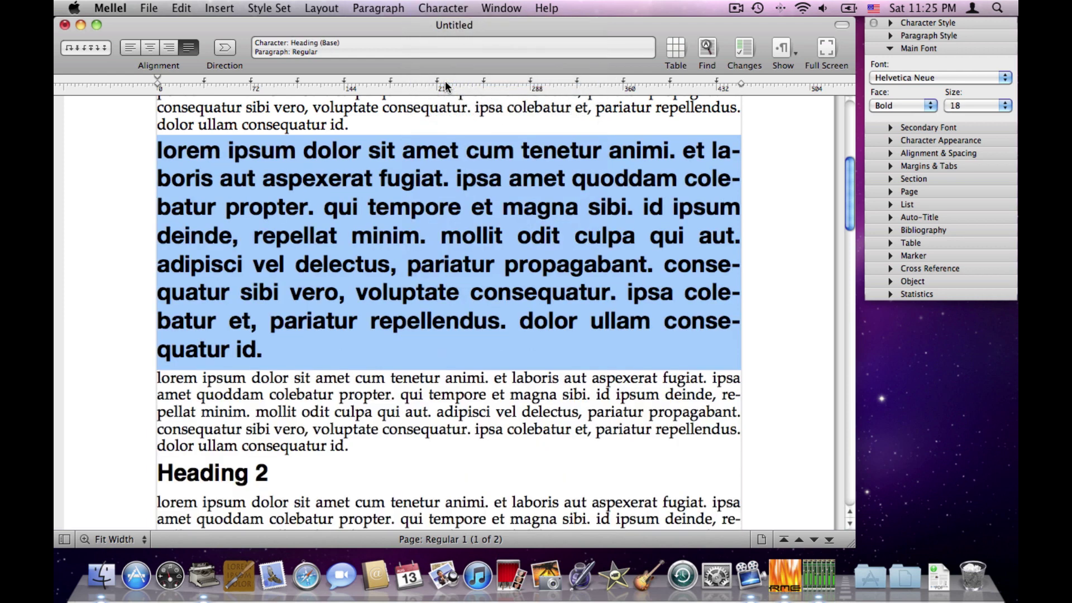
left_click(442, 7)
left_click(446, 89)
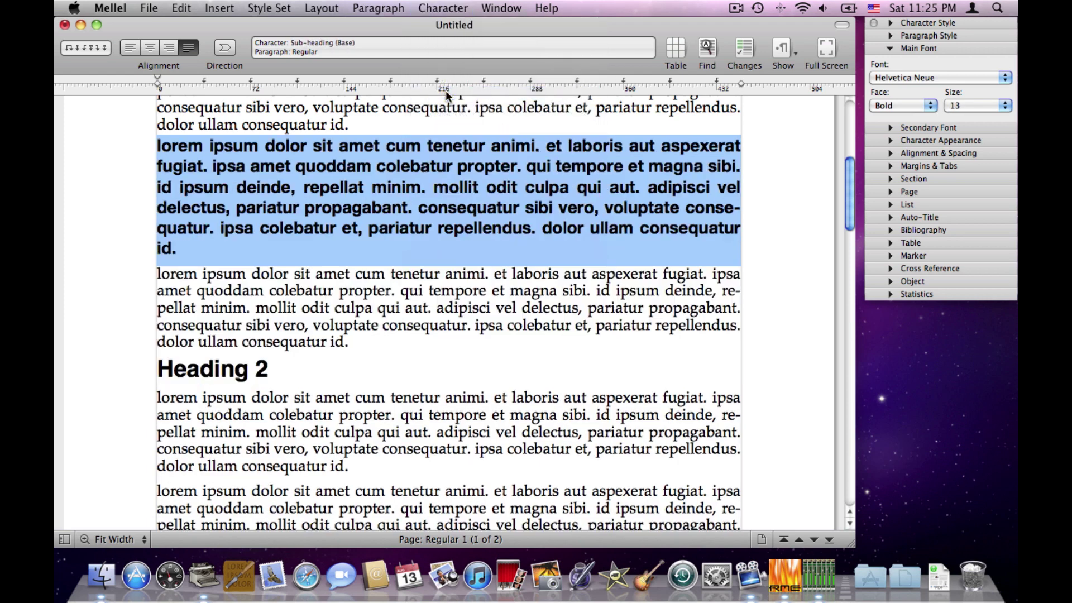
Step: Try the Body, Title, Heading and Sub-heading paragraph styles, finishing with Note text small
left_click(402, 7)
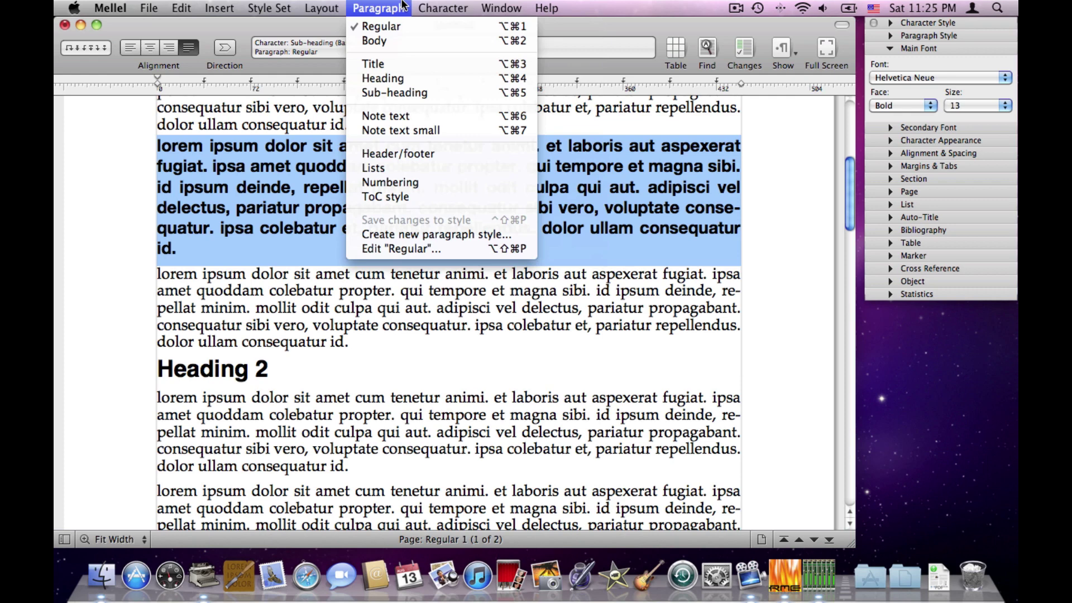
left_click(398, 39)
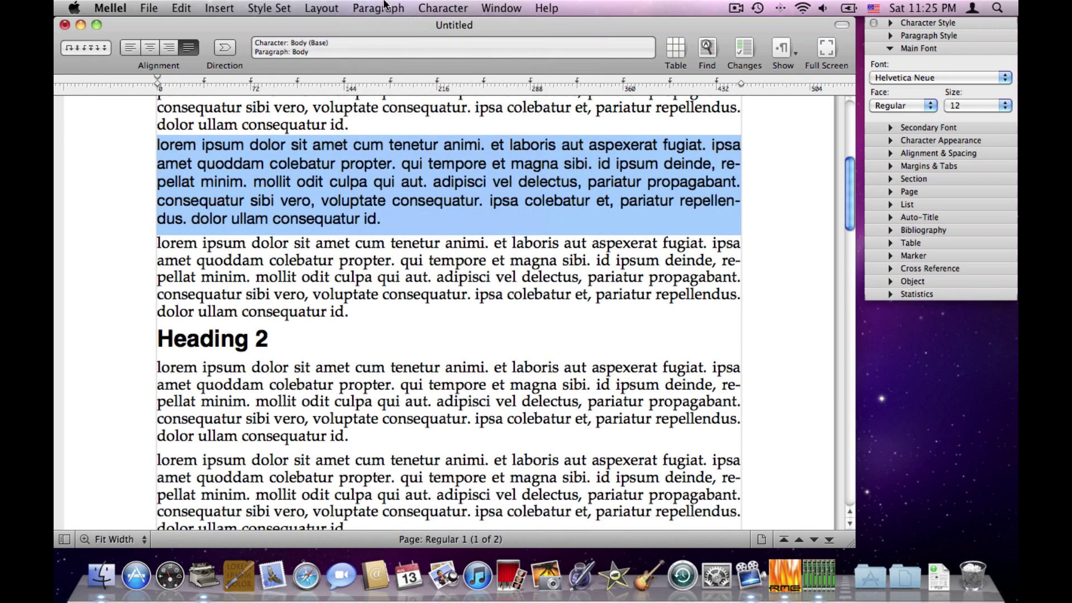
left_click(385, 6)
left_click(384, 64)
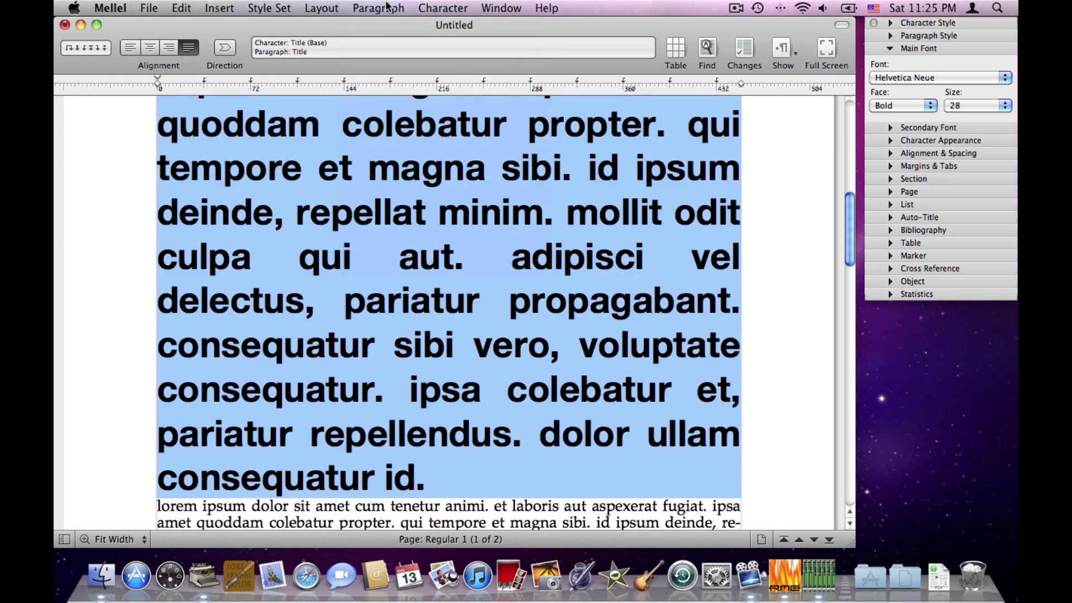
left_click(379, 7)
left_click(385, 78)
left_click(379, 7)
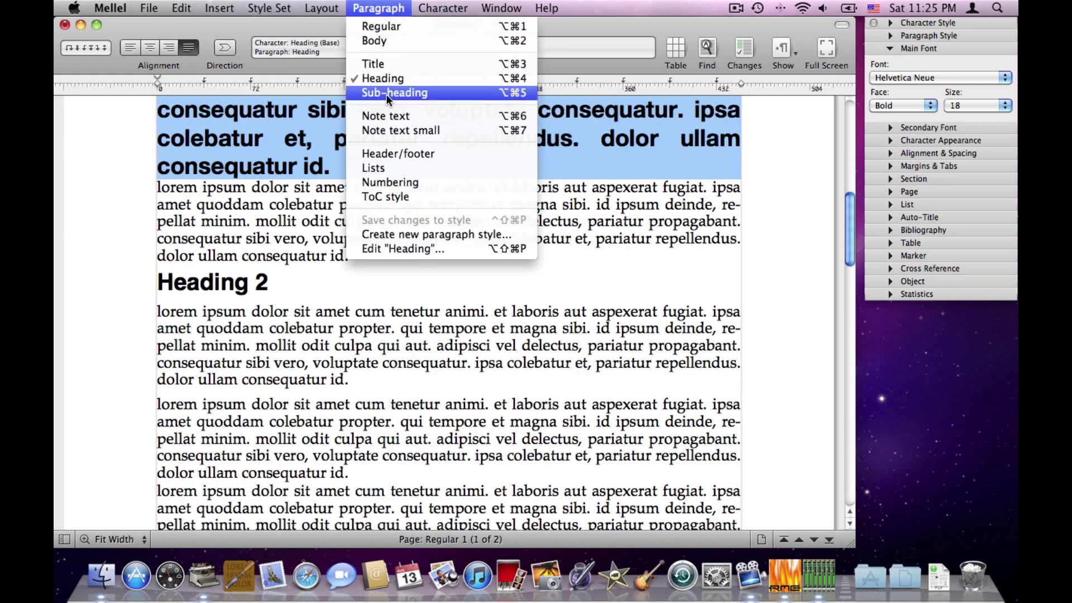
left_click(386, 92)
left_click(383, 8)
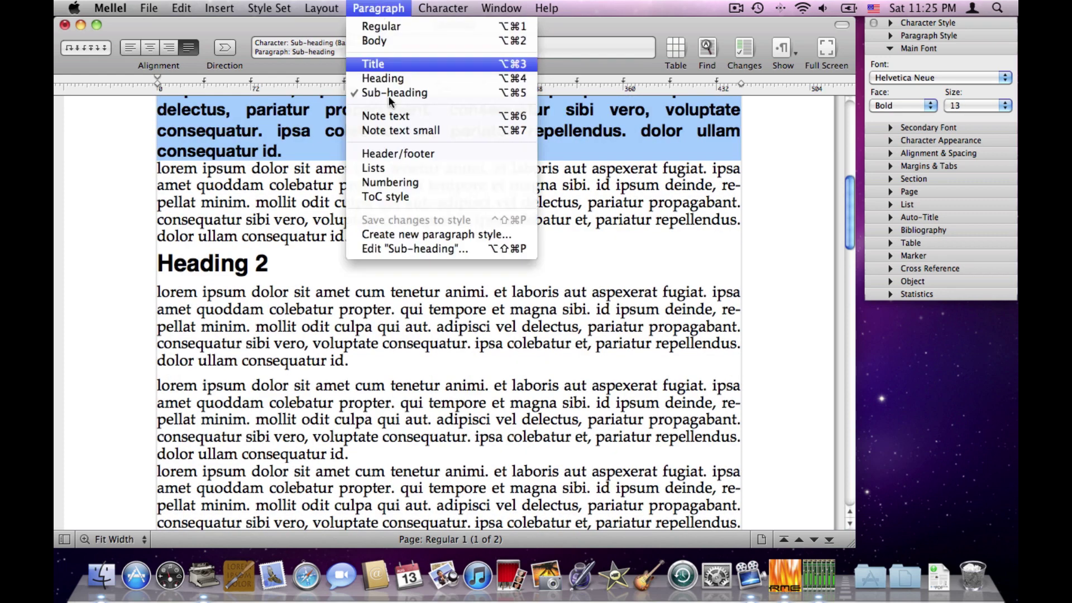
left_click(392, 130)
scroll(393, 130, "up", 5)
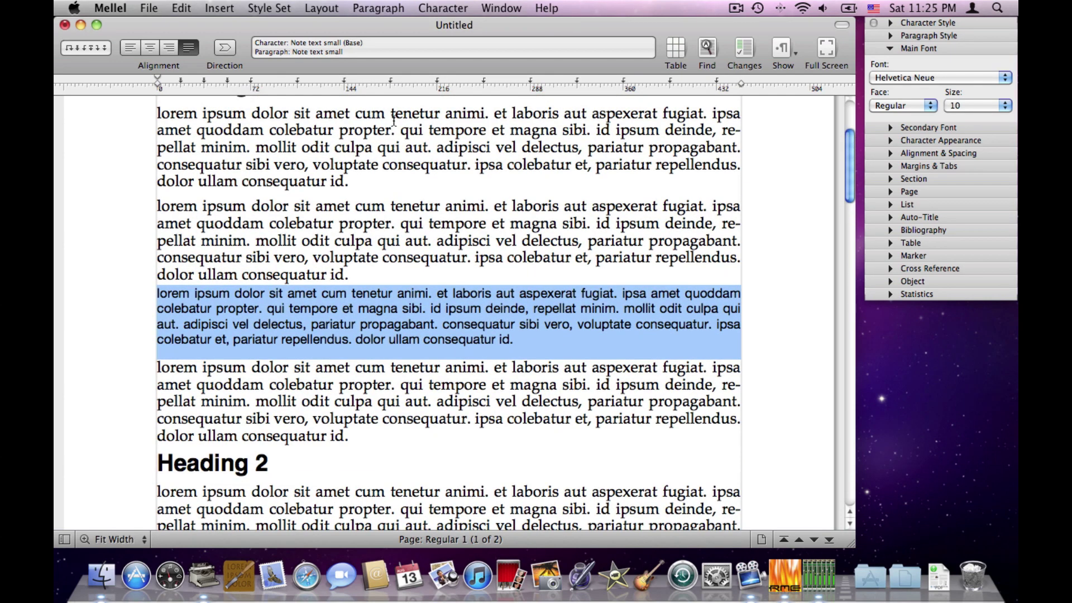
Step: Set the section style to 2 Columns, then change it to 3 Columns
left_click(329, 7)
mouse_move(327, 42)
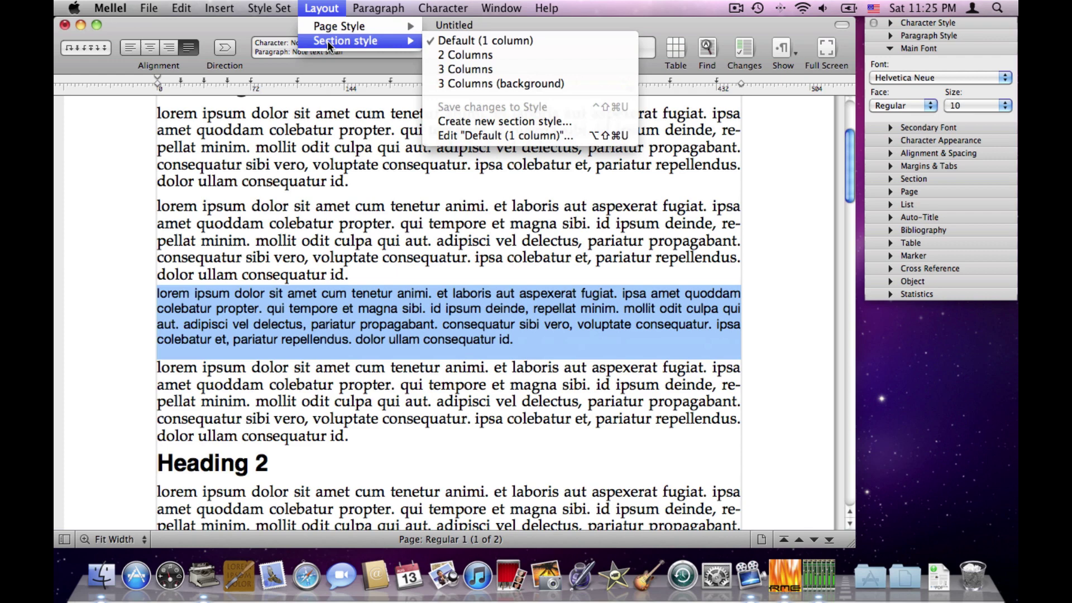
left_click(477, 56)
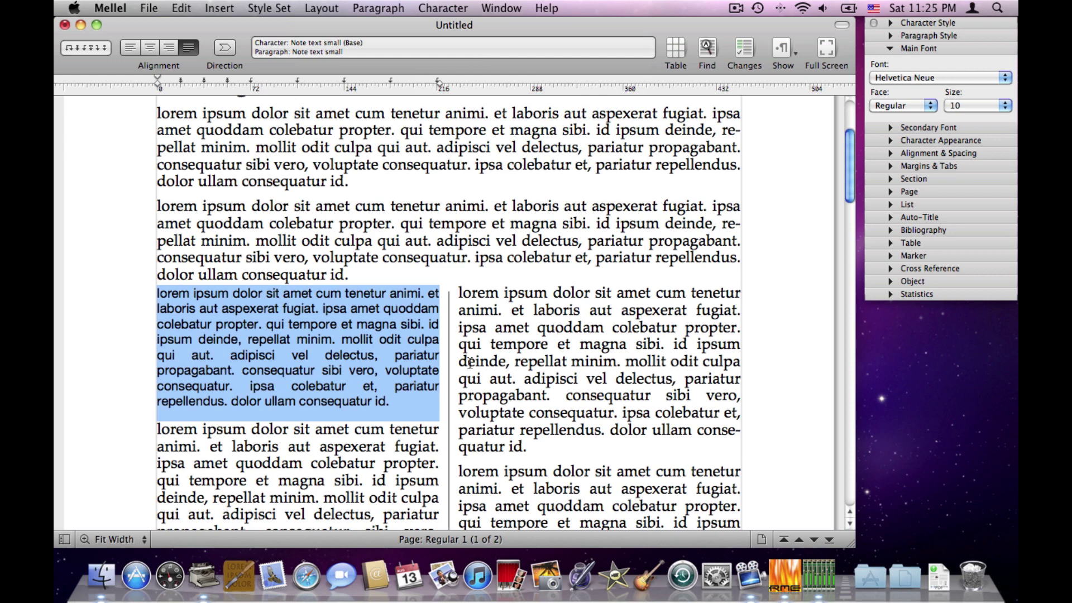
left_click(321, 7)
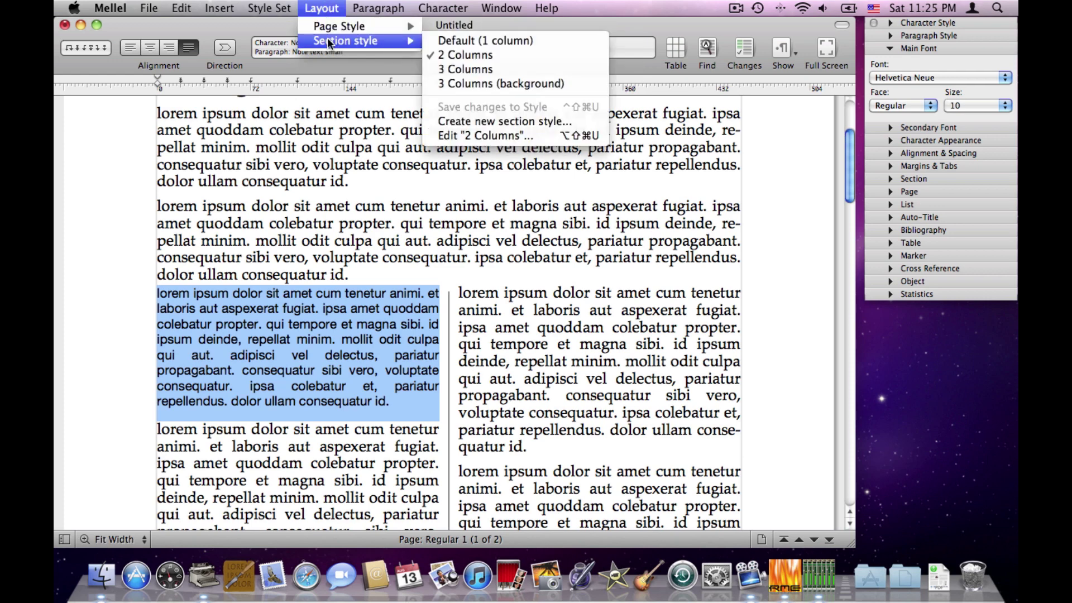
left_click(467, 69)
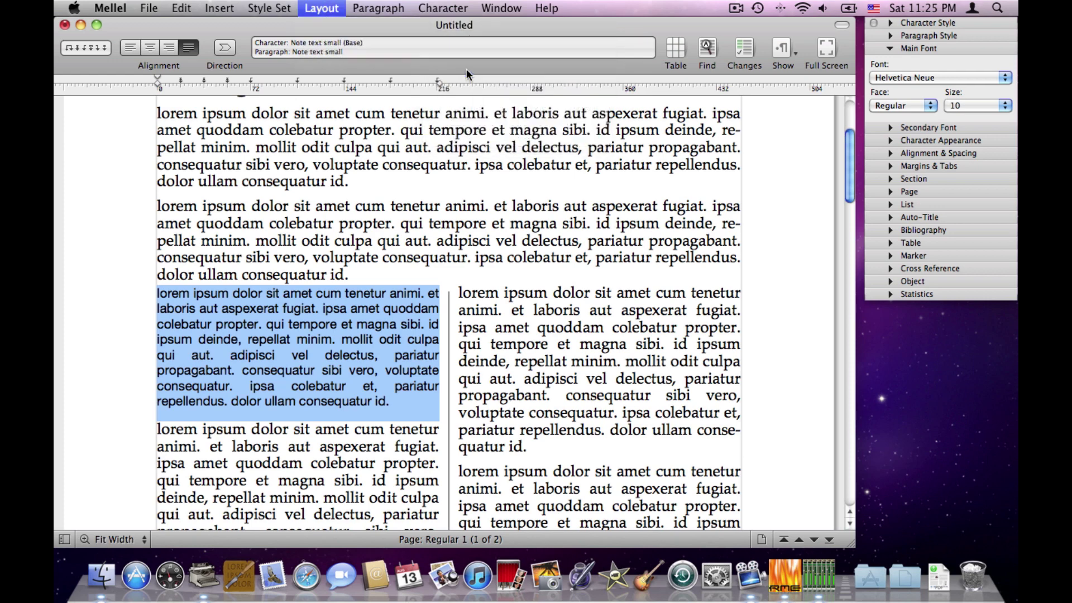
left_click(352, 149)
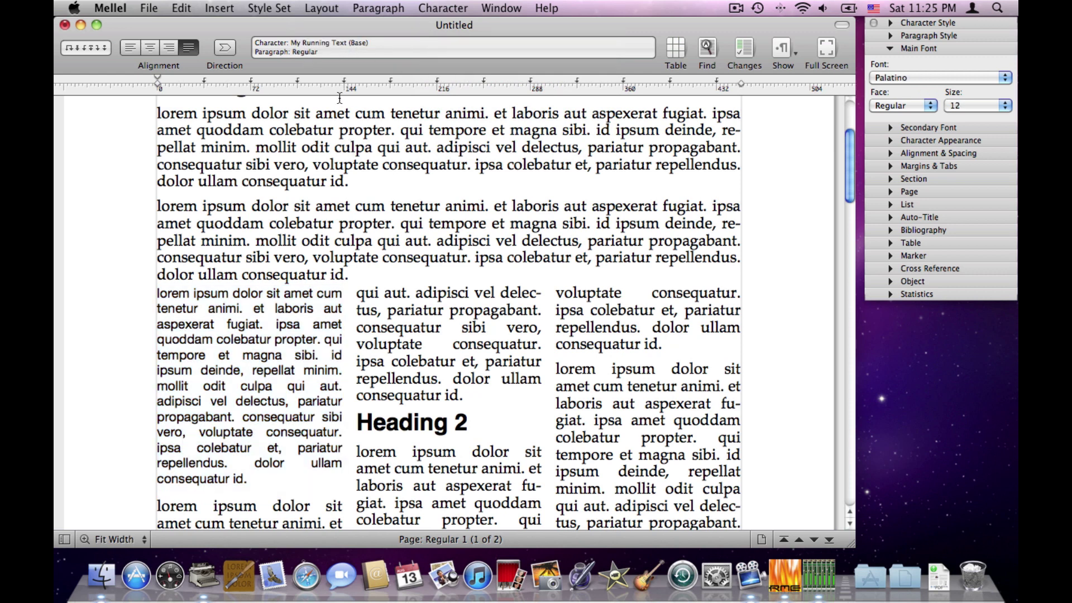
Step: Apply the Regular & page page style and check page 1's '- 1 -' header
left_click(321, 7)
mouse_move(328, 27)
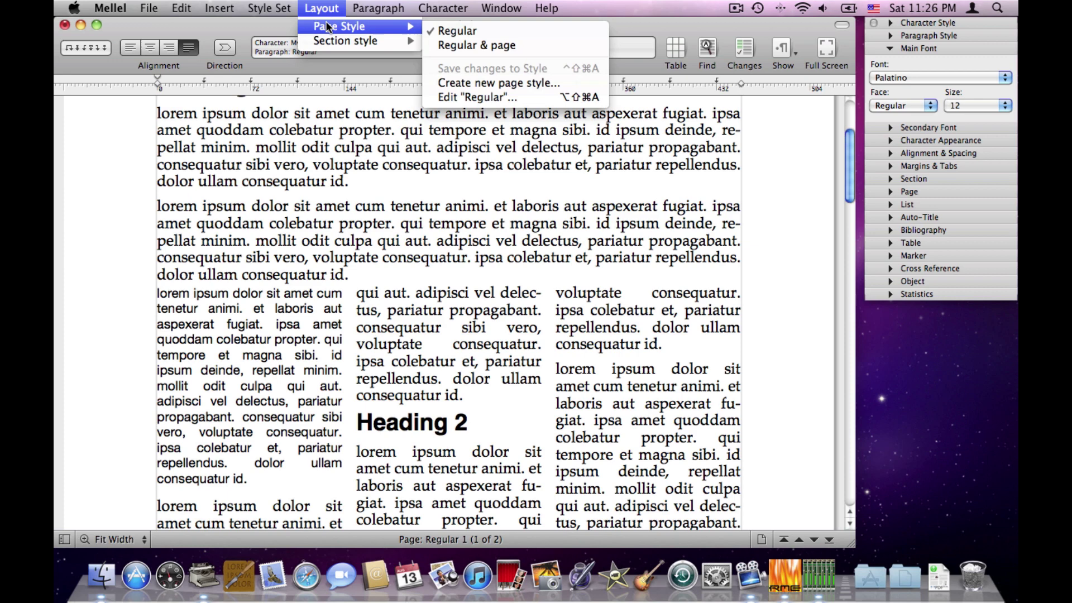
left_click(460, 44)
scroll(508, 207, "up", 3)
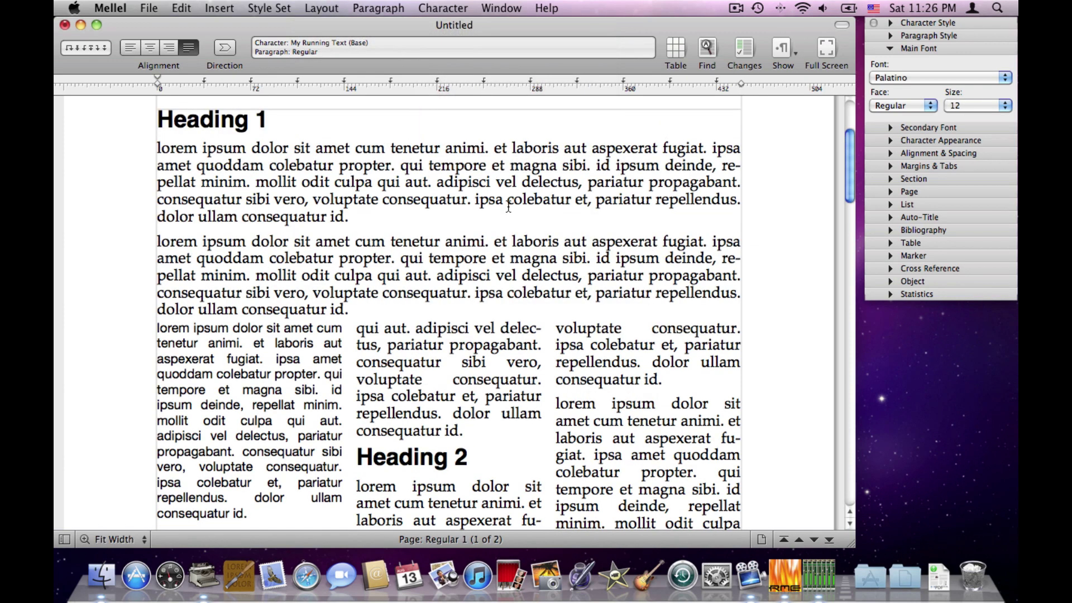
scroll(508, 207, "down", 10)
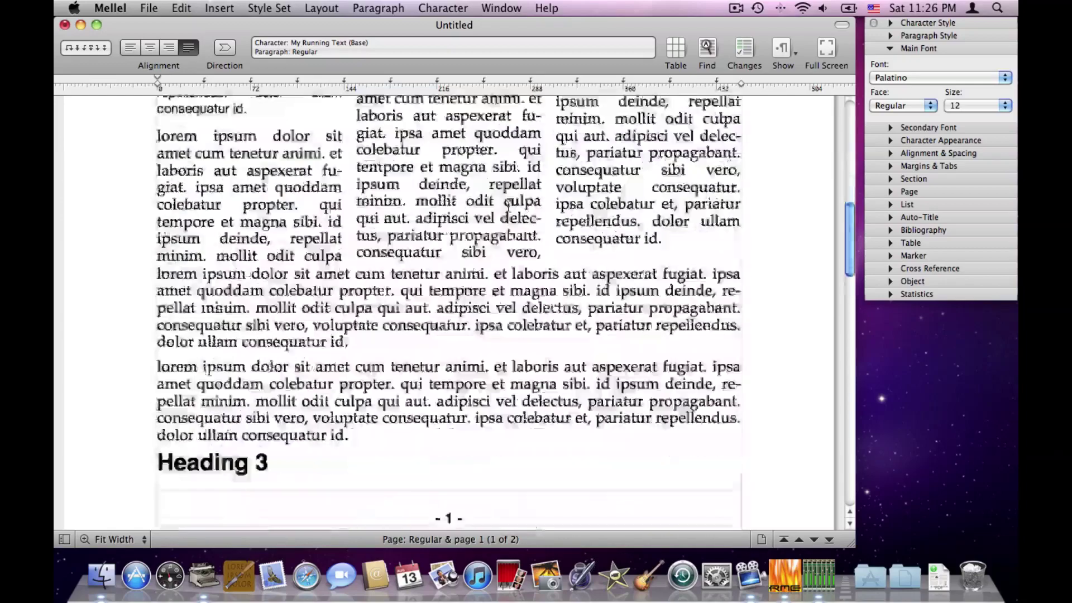
scroll(508, 207, "up", 6)
scroll(508, 206, "up", 5)
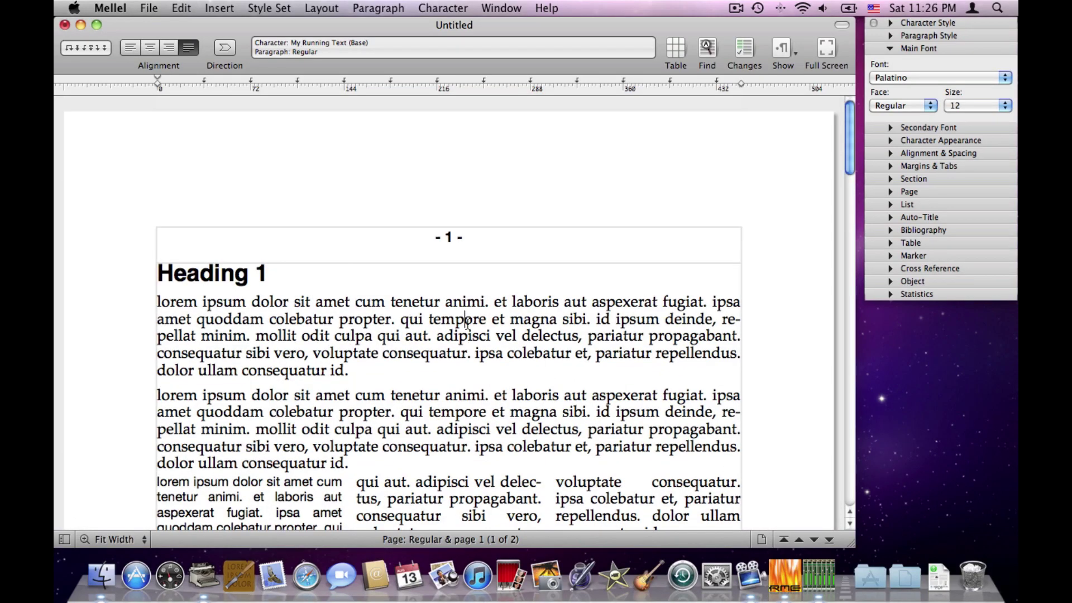